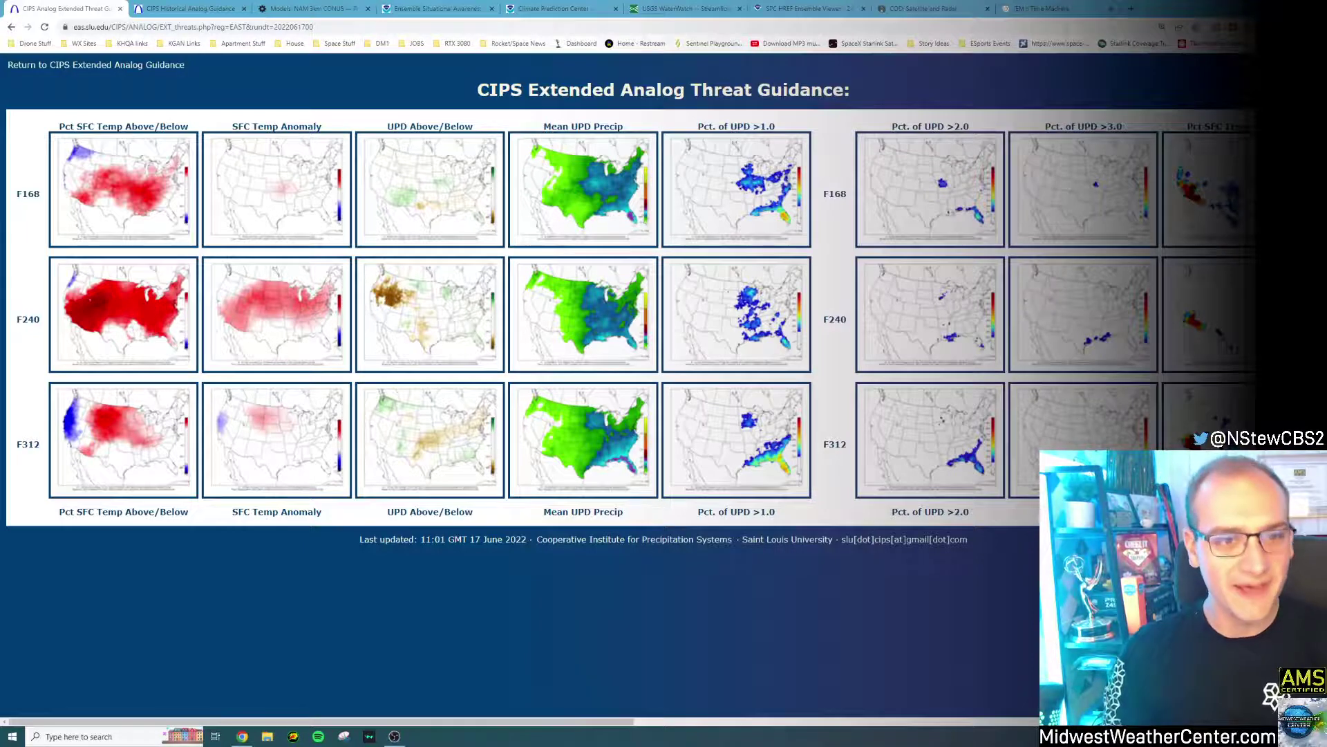
Step: Enlarge and inspect the F168 UPD Above/Below analog map
left_click(559, 673)
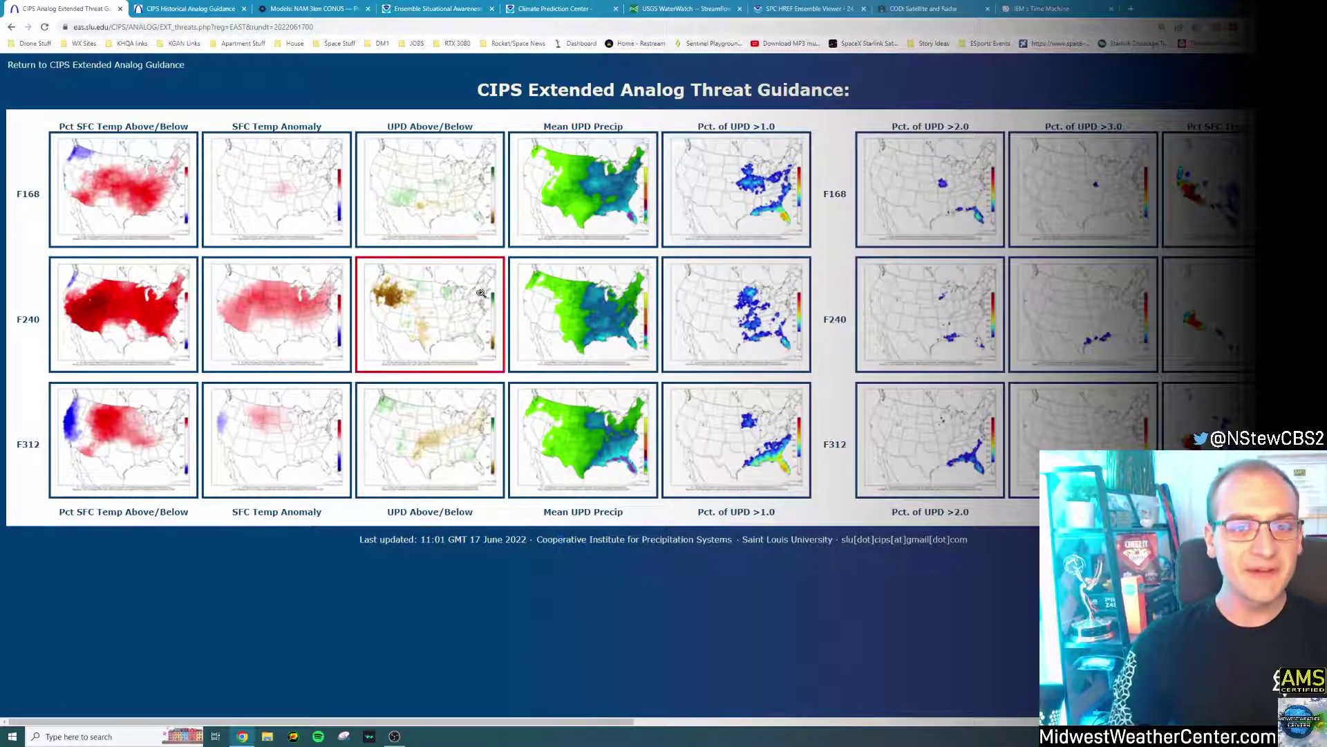
left_click(459, 205)
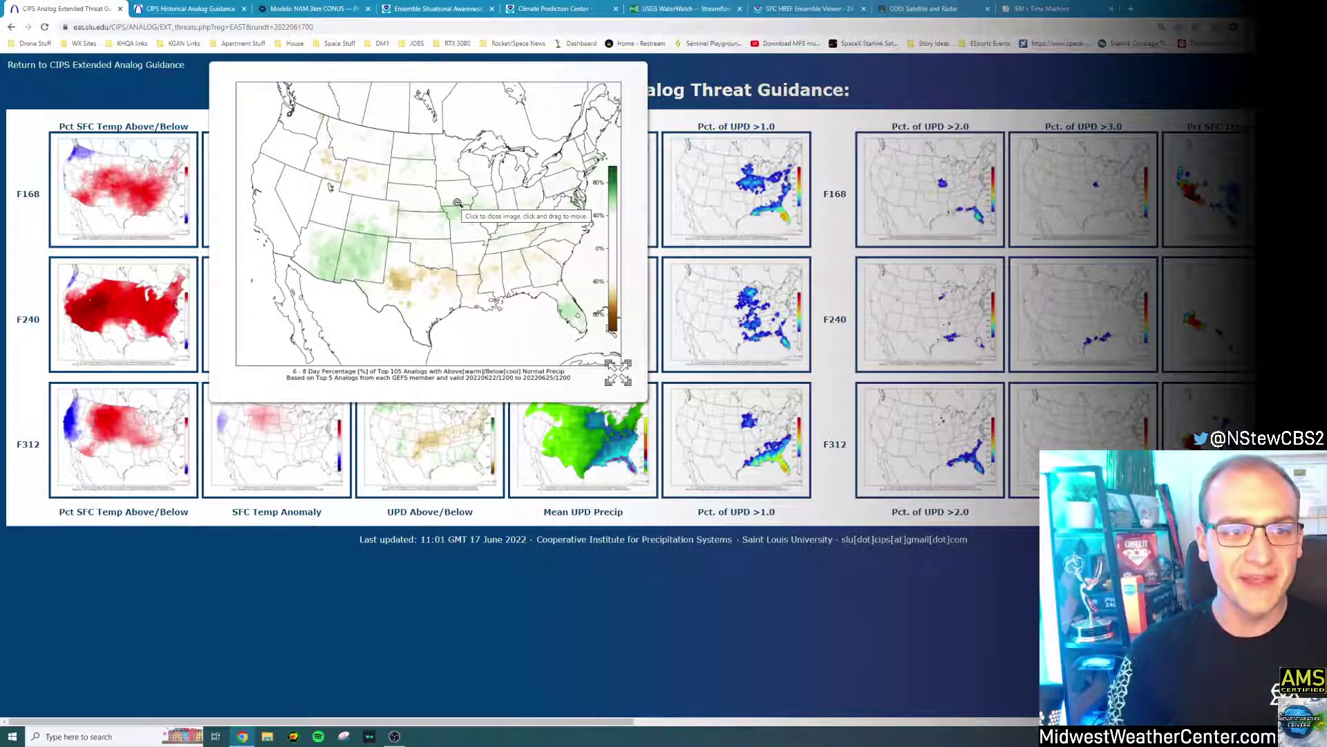
left_click(458, 204)
left_click(425, 194)
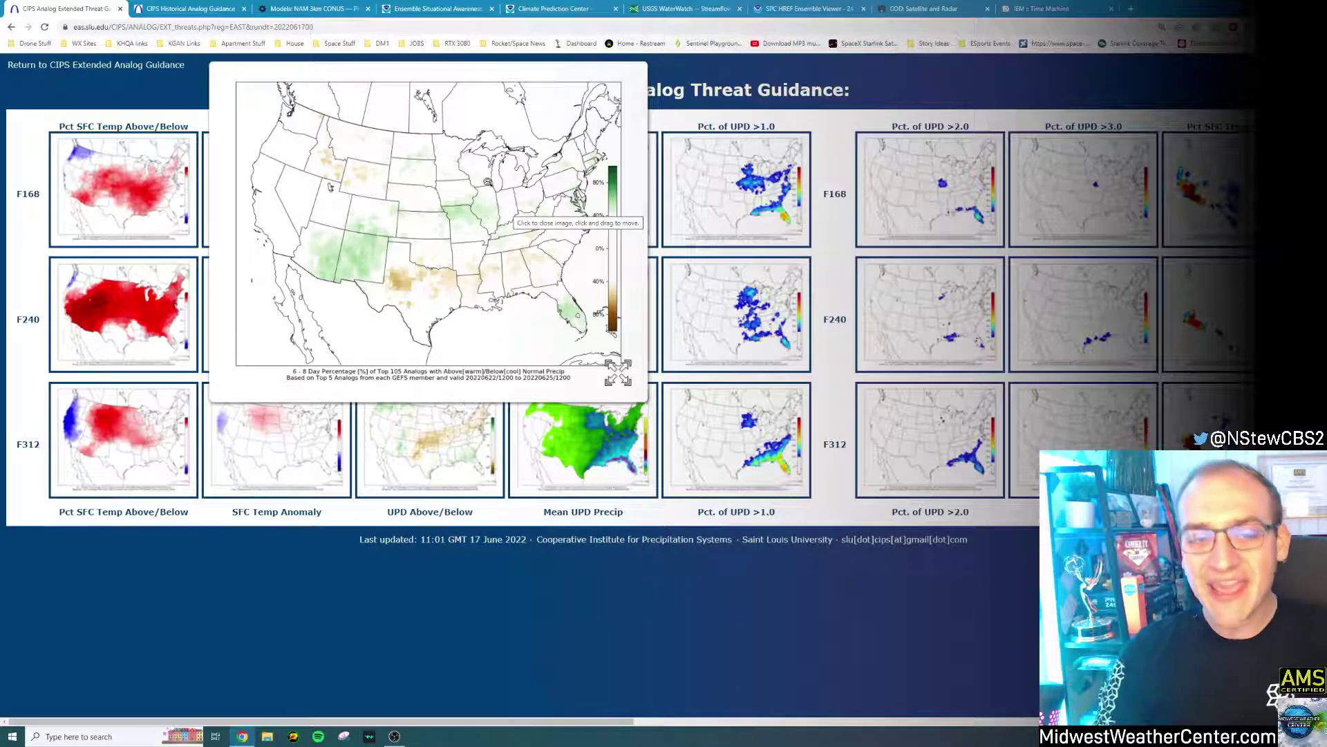
left_click(486, 220)
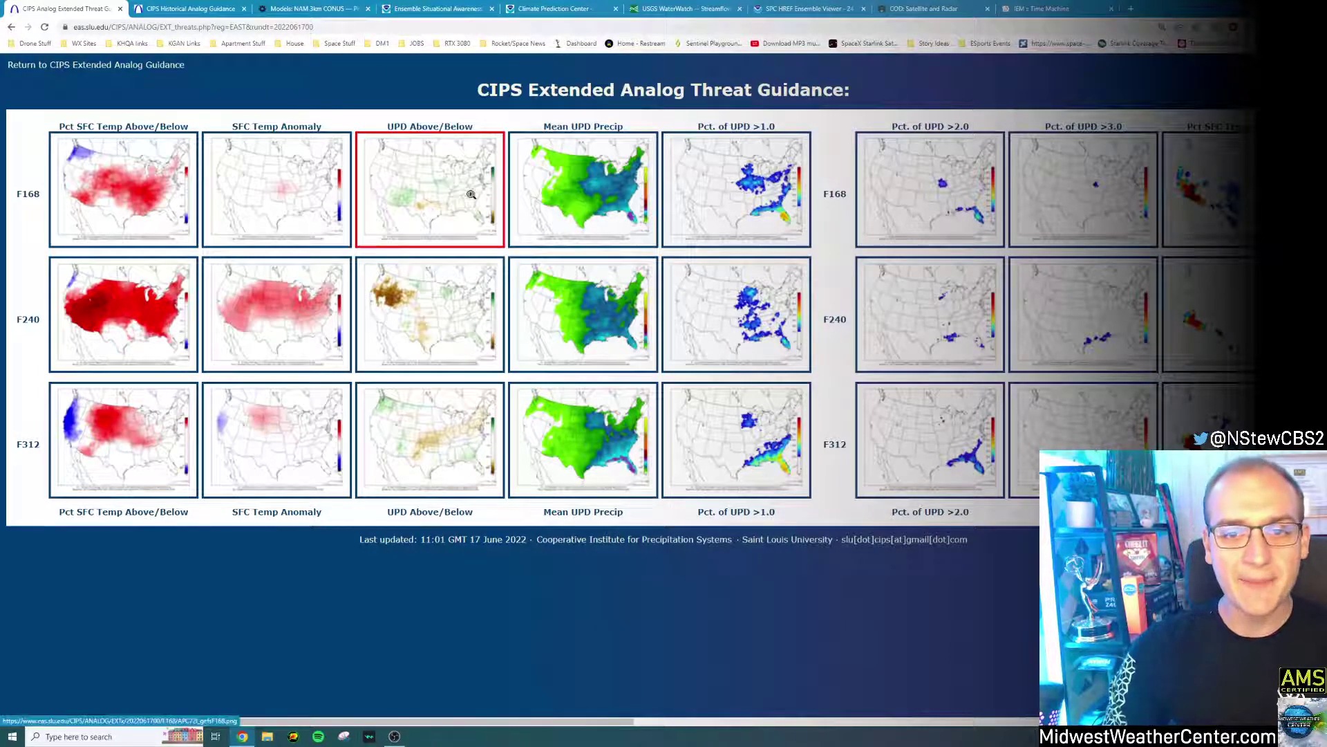
Step: Inspect enlarged F168 Mean UPD Precip and Pct. of UPD >2.0 maps
left_click(587, 193)
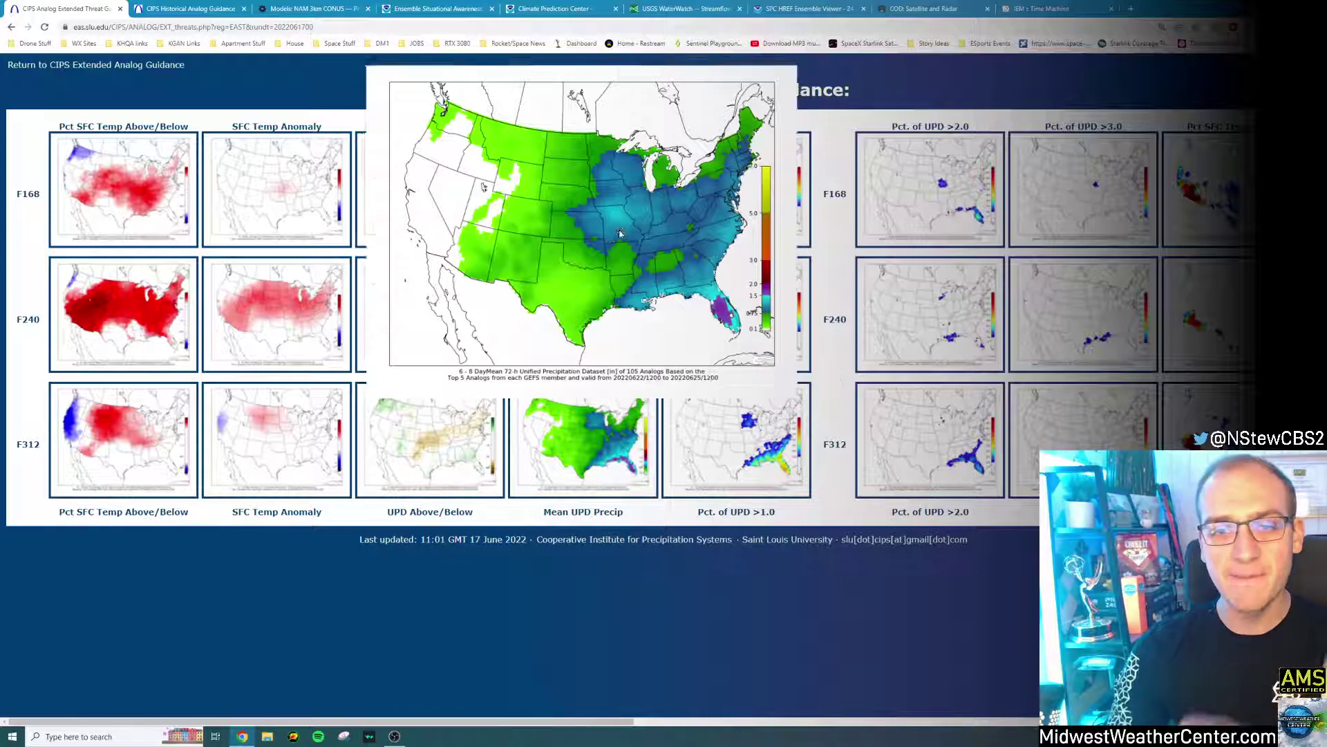
left_click(620, 234)
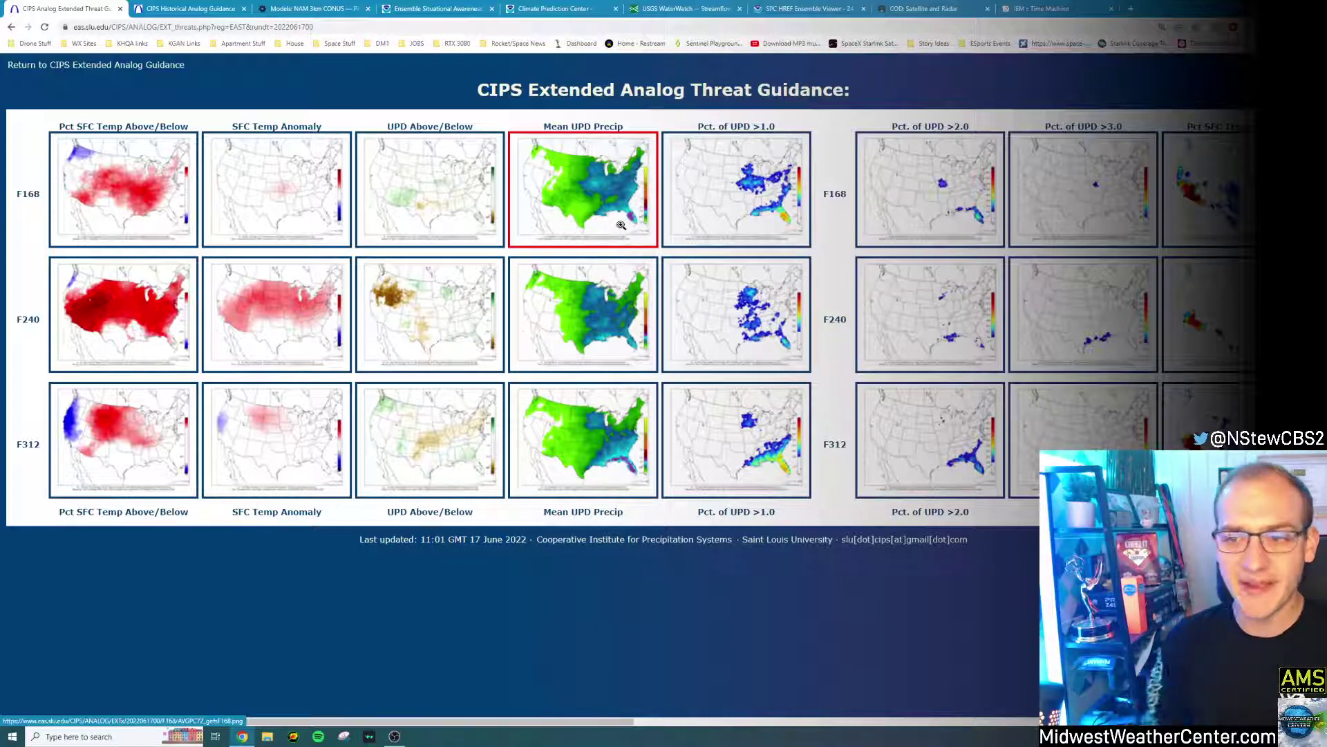
left_click(945, 217)
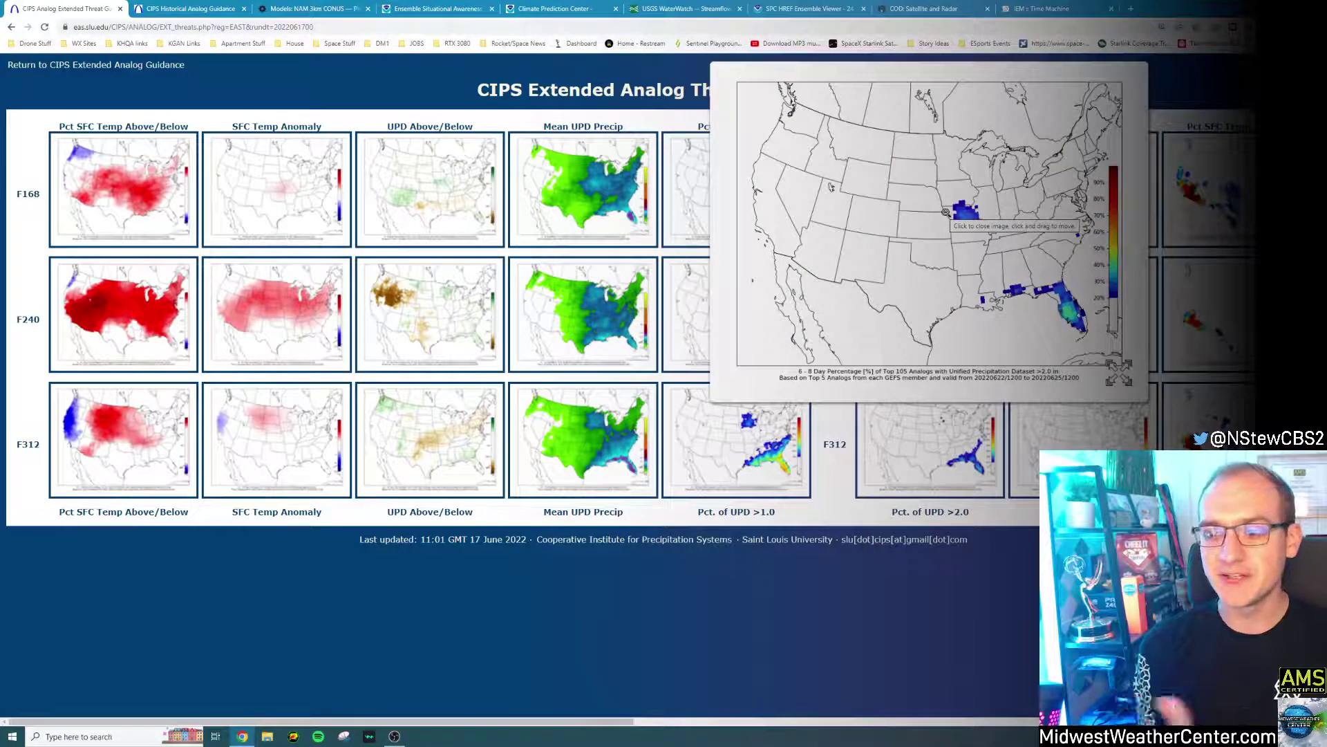
left_click_drag(626, 721, 846, 721)
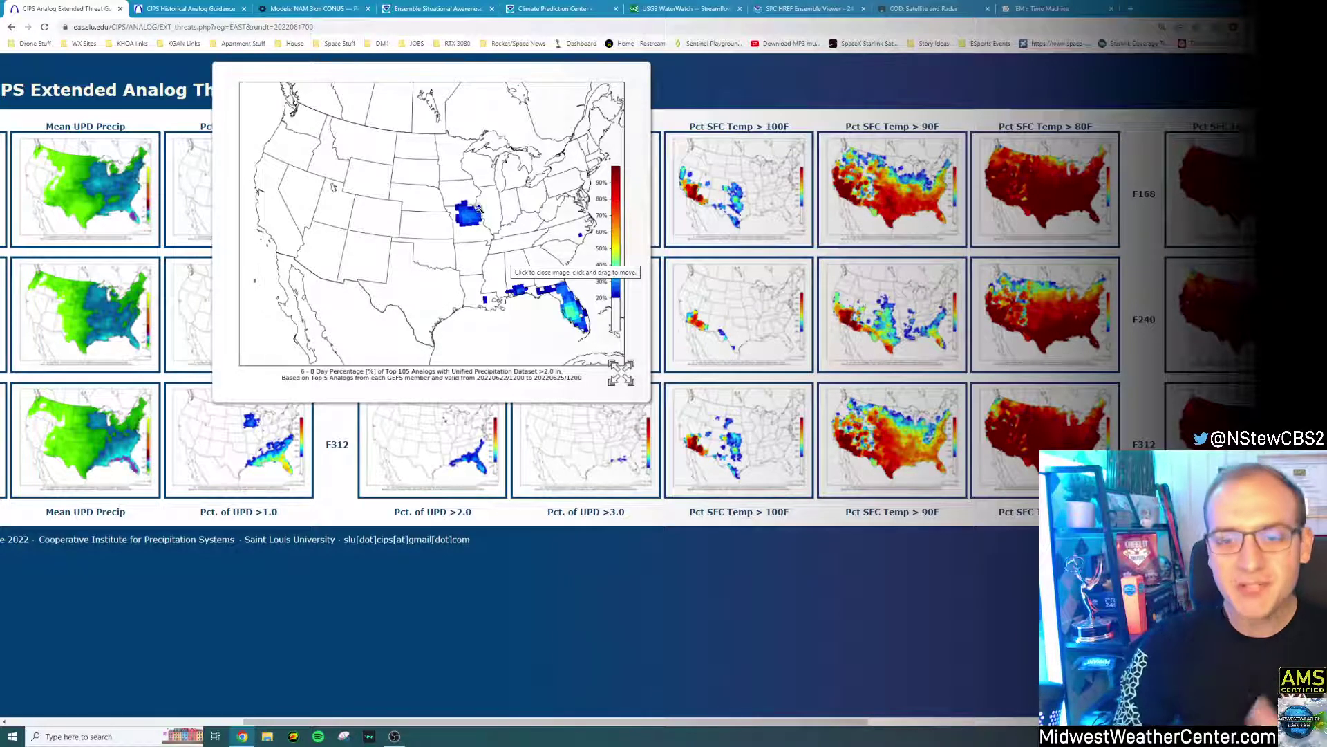
left_click(483, 211)
Step: Open the Great Plains GFS215 F132 run in CIPS Historical Analog Guidance
scroll(499, 582, "left", 5)
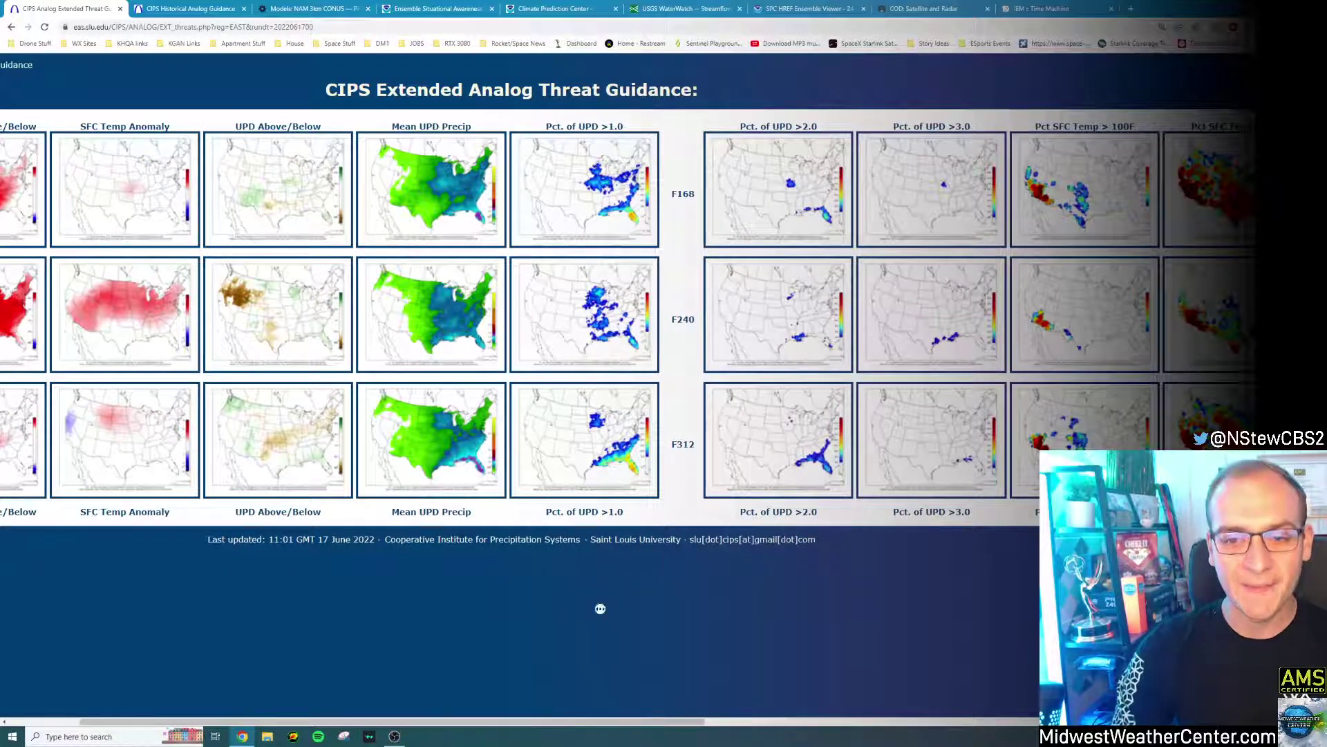
scroll(602, 608, "left", 2)
left_click(216, 7)
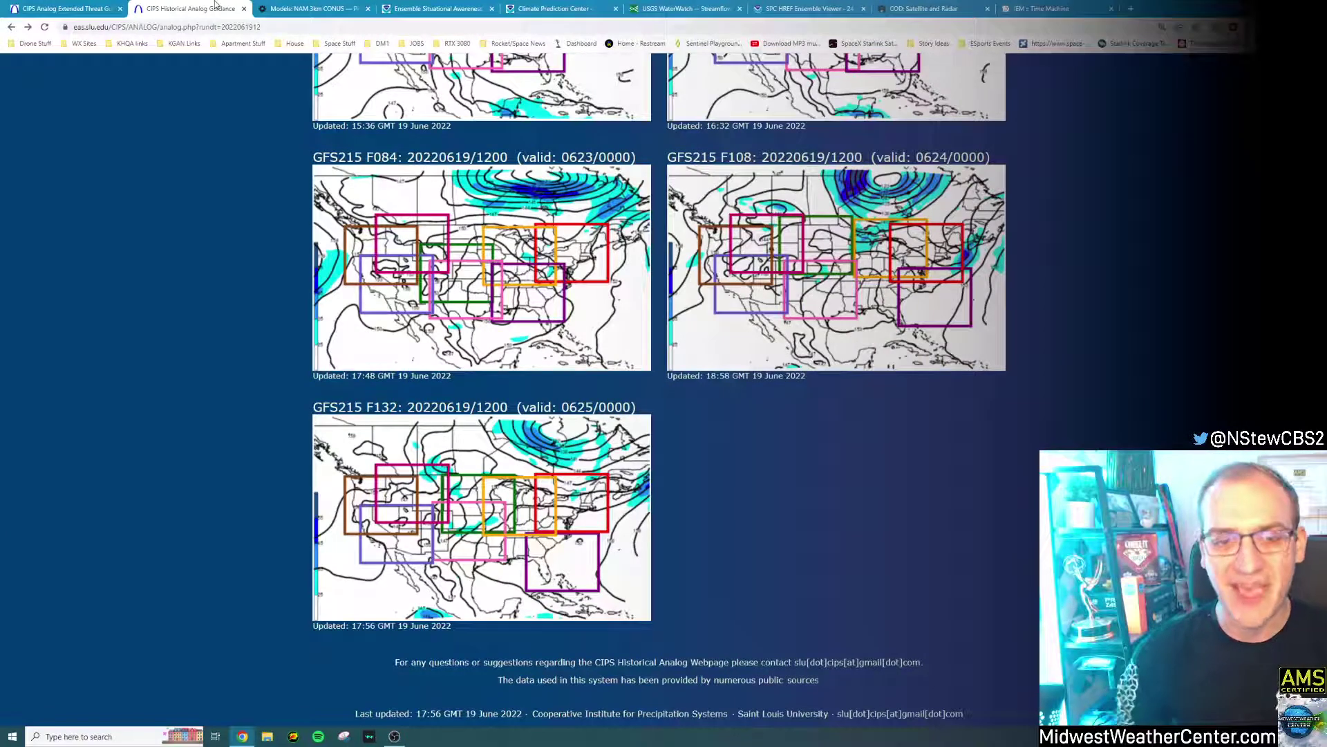
left_click(505, 520)
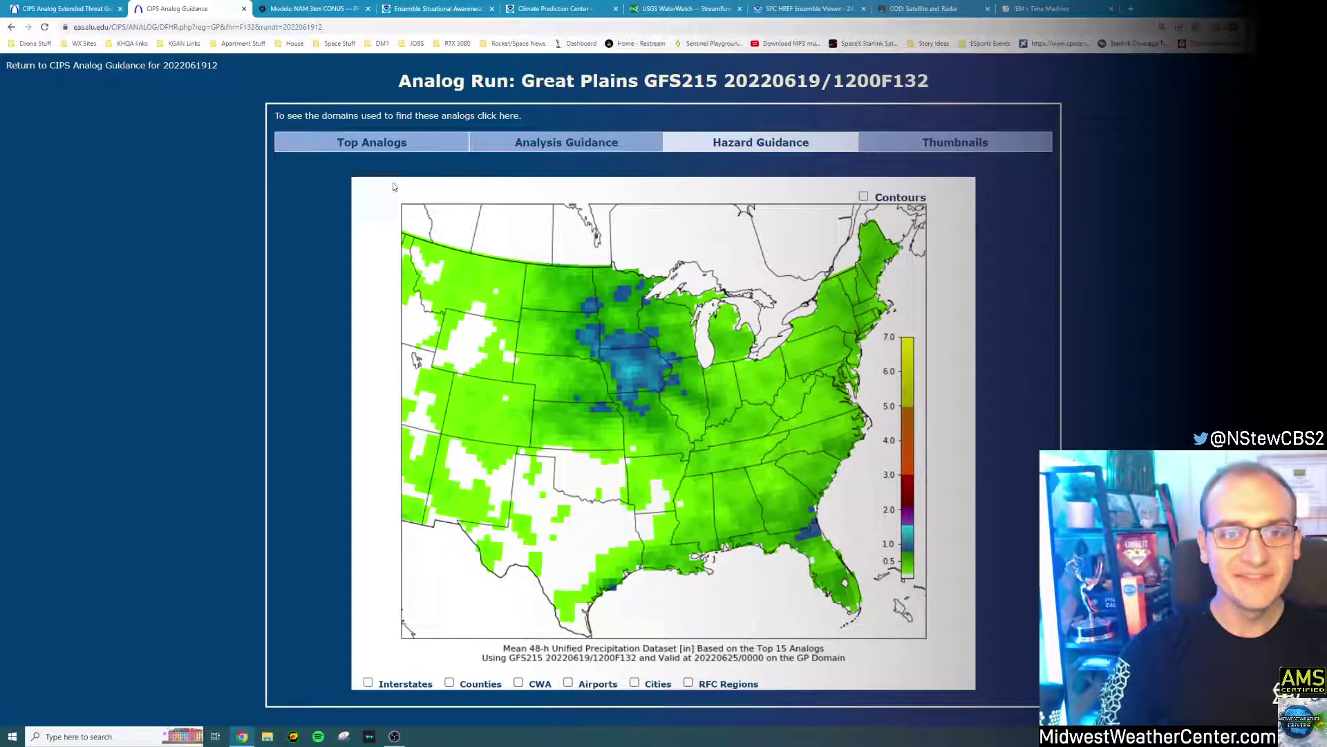
Step: Show the percentage of analogs exceeding 2.0 in of 48-h precipitation, then go to Pivotal Weather
mouse_move(373, 143)
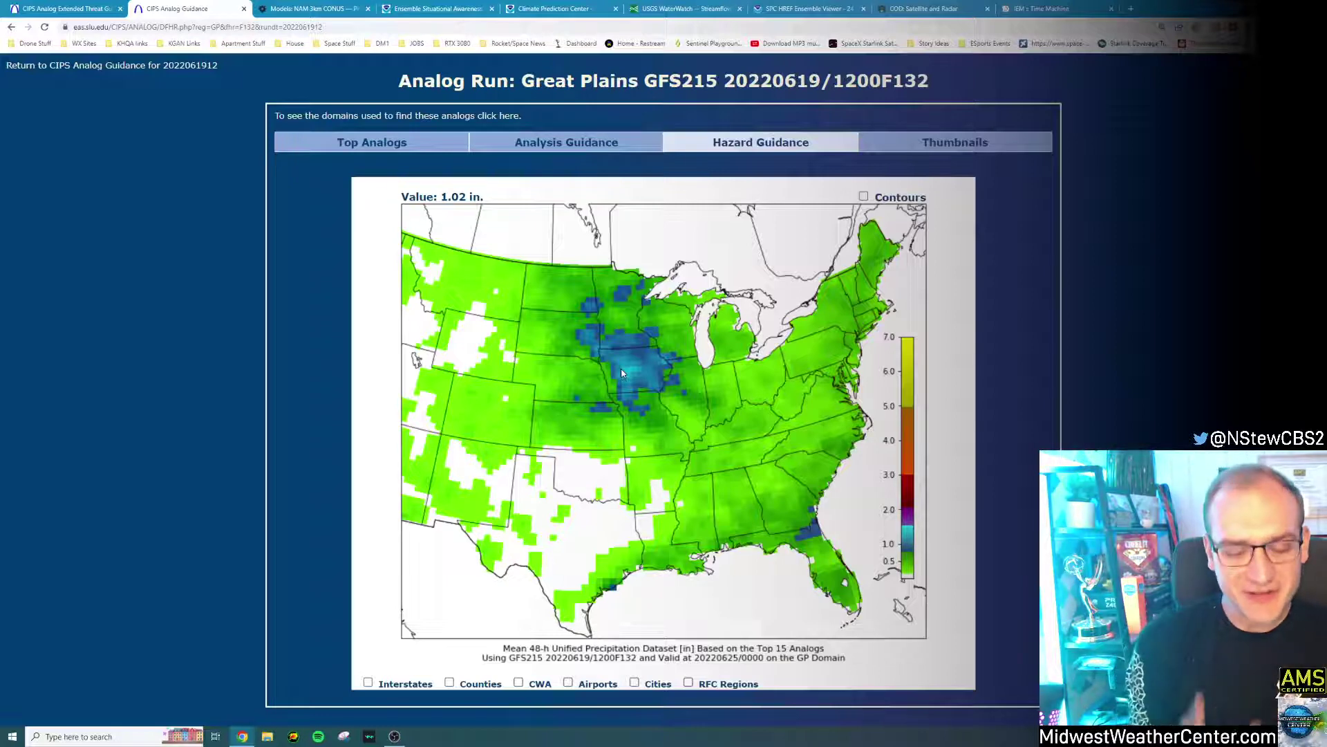
mouse_move(788, 141)
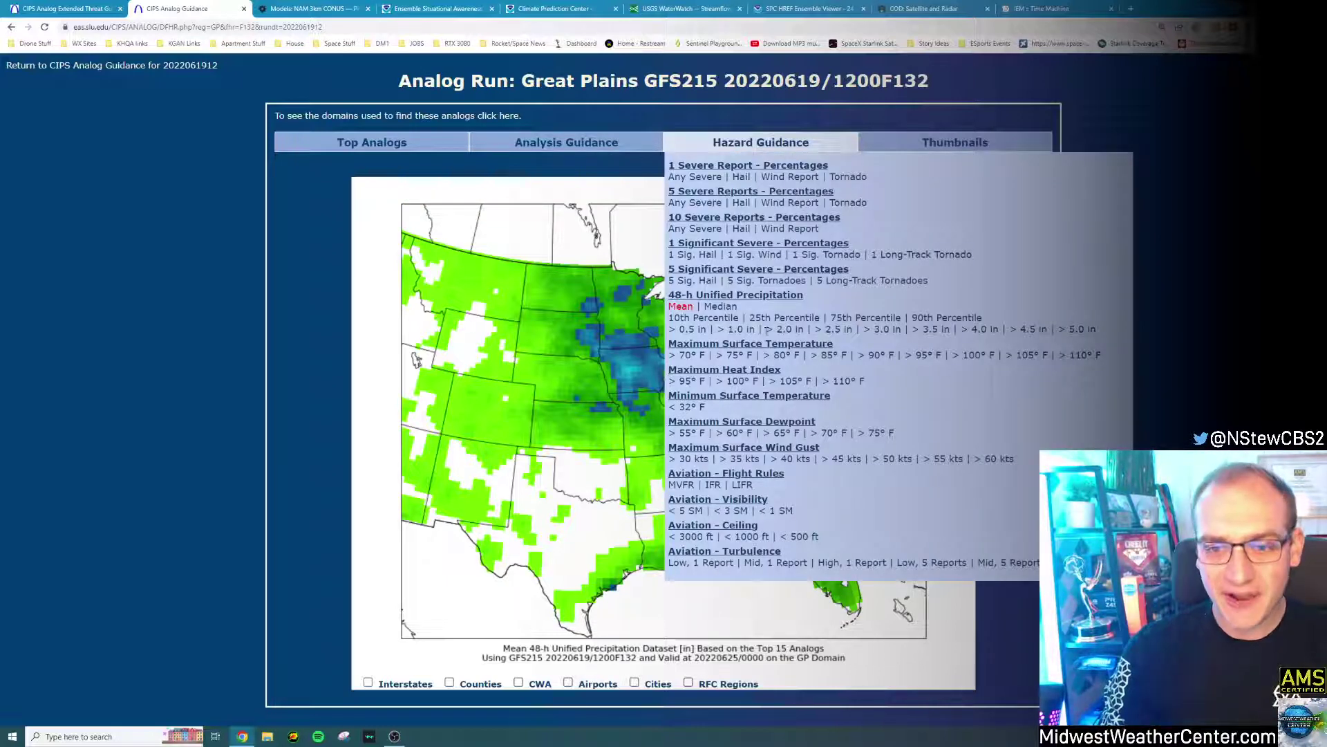
left_click(787, 329)
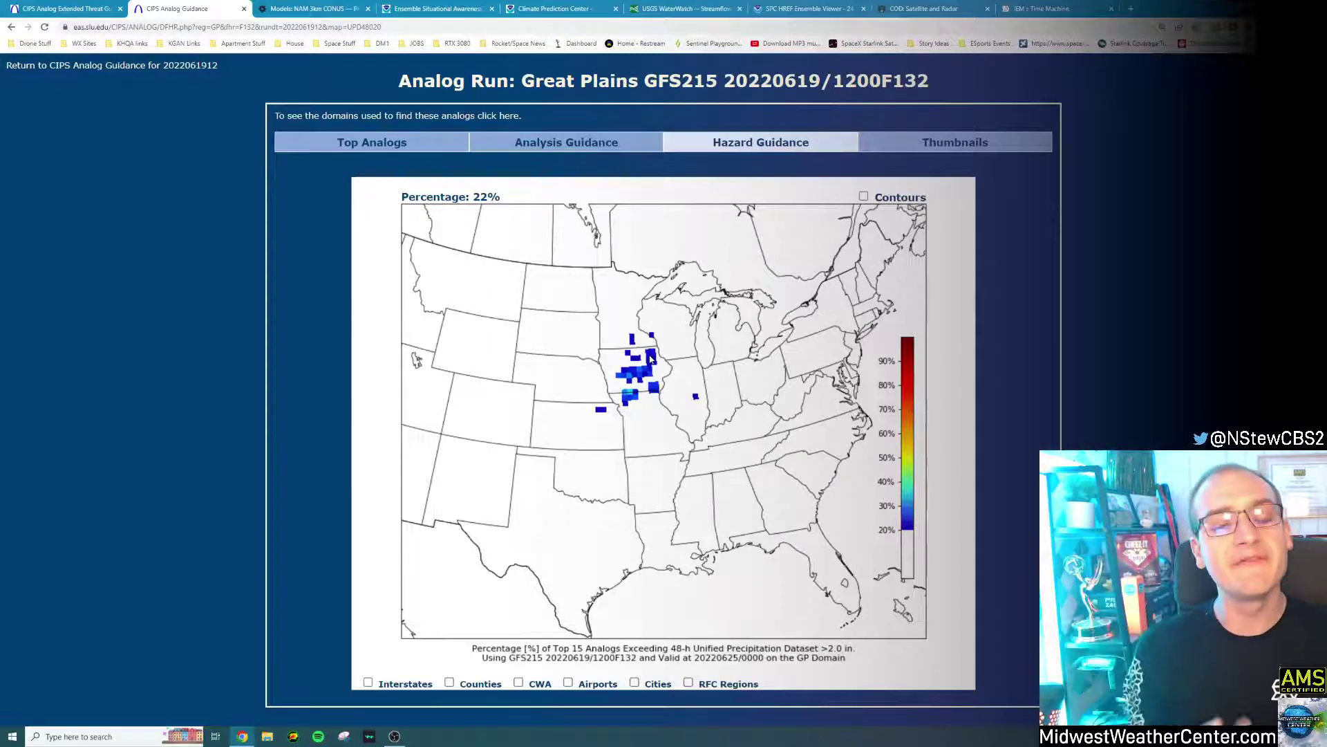
left_click(328, 5)
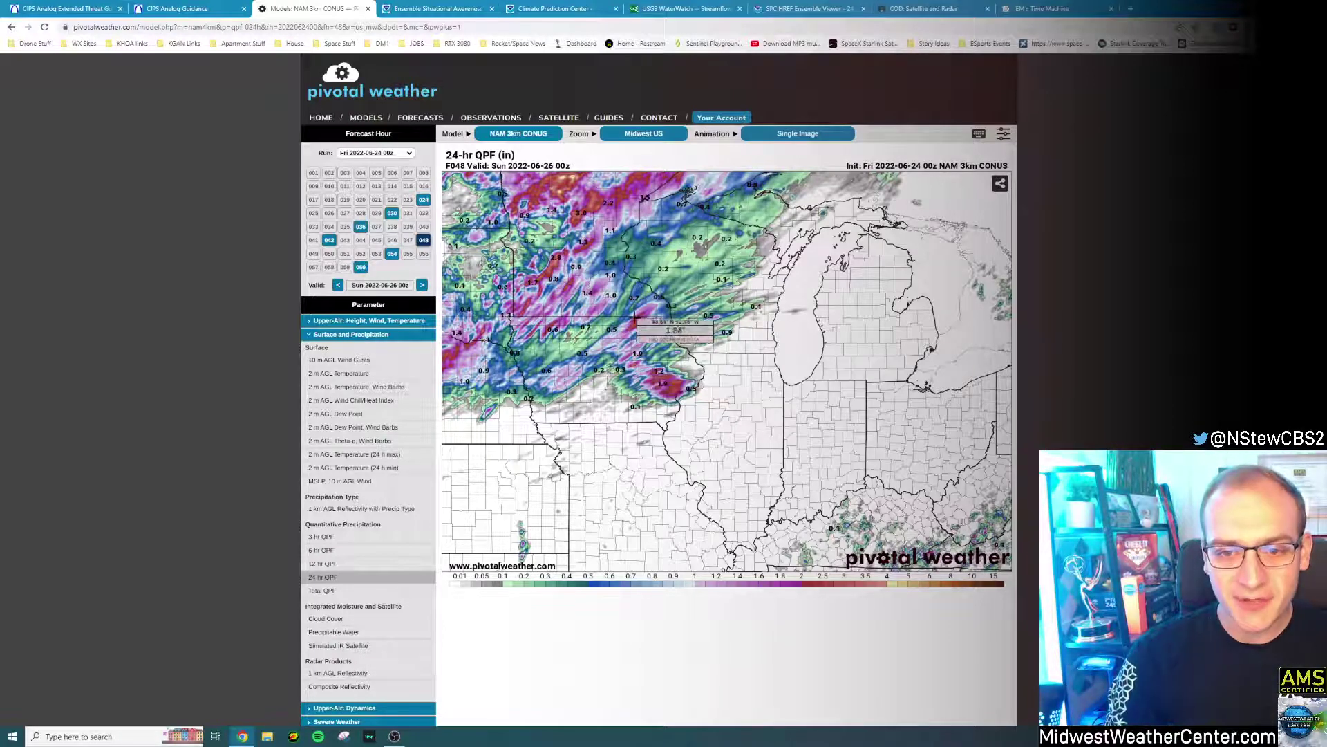
Step: Change the Midwest F048 24-hr QPF model from NAM 3km to NAM, then GFS
left_click(511, 137)
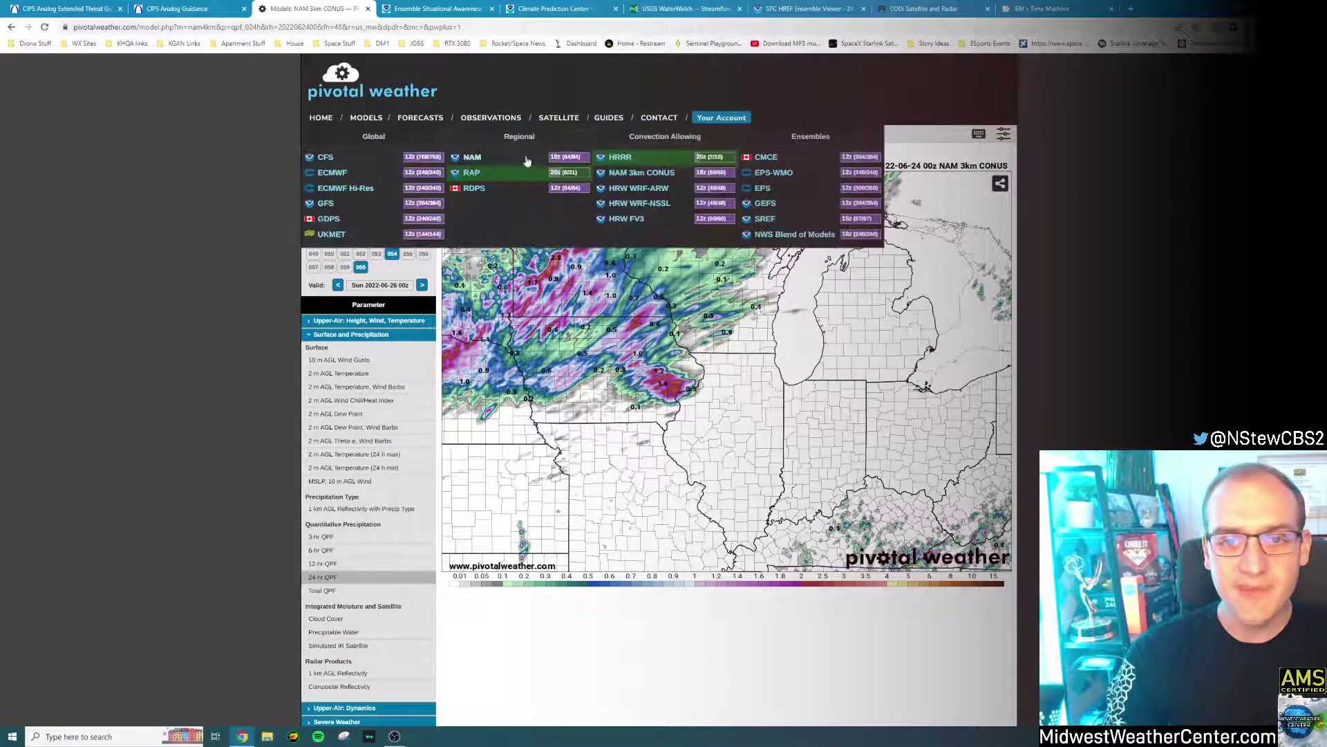
left_click(477, 170)
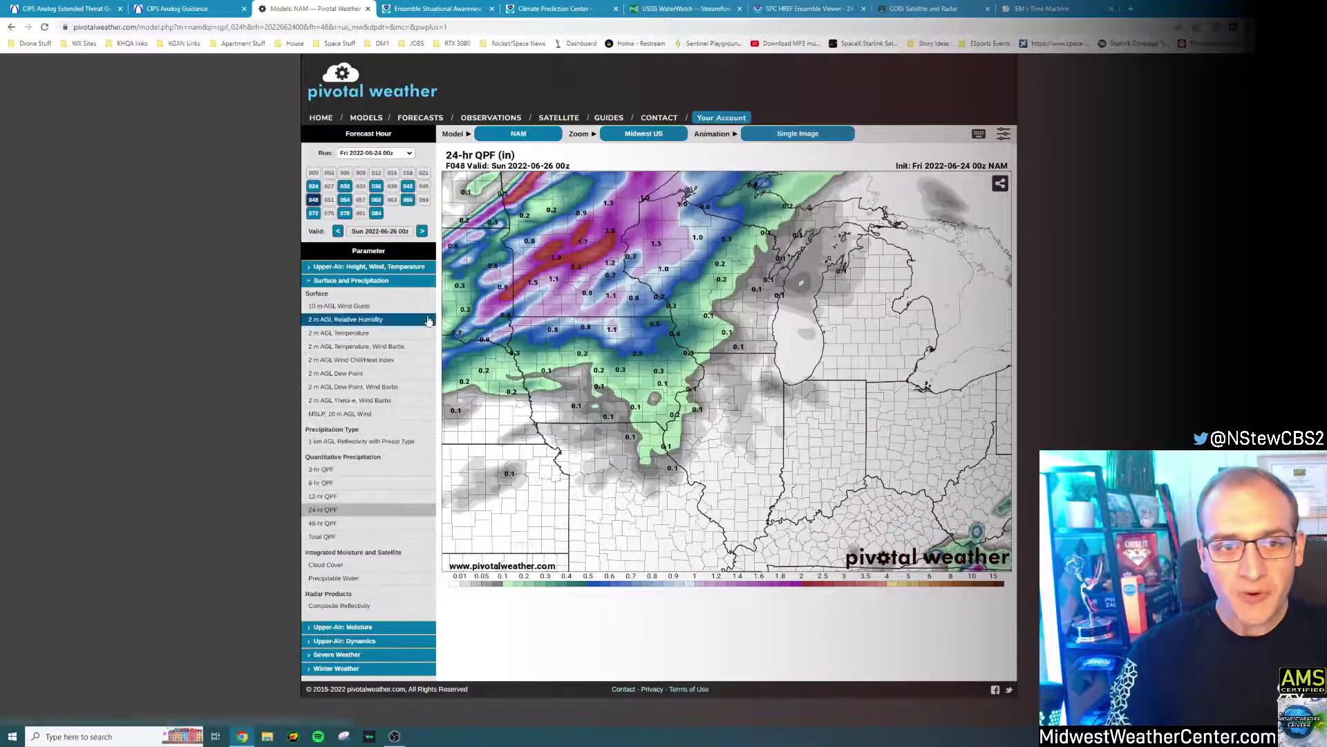
left_click(502, 141)
left_click(335, 209)
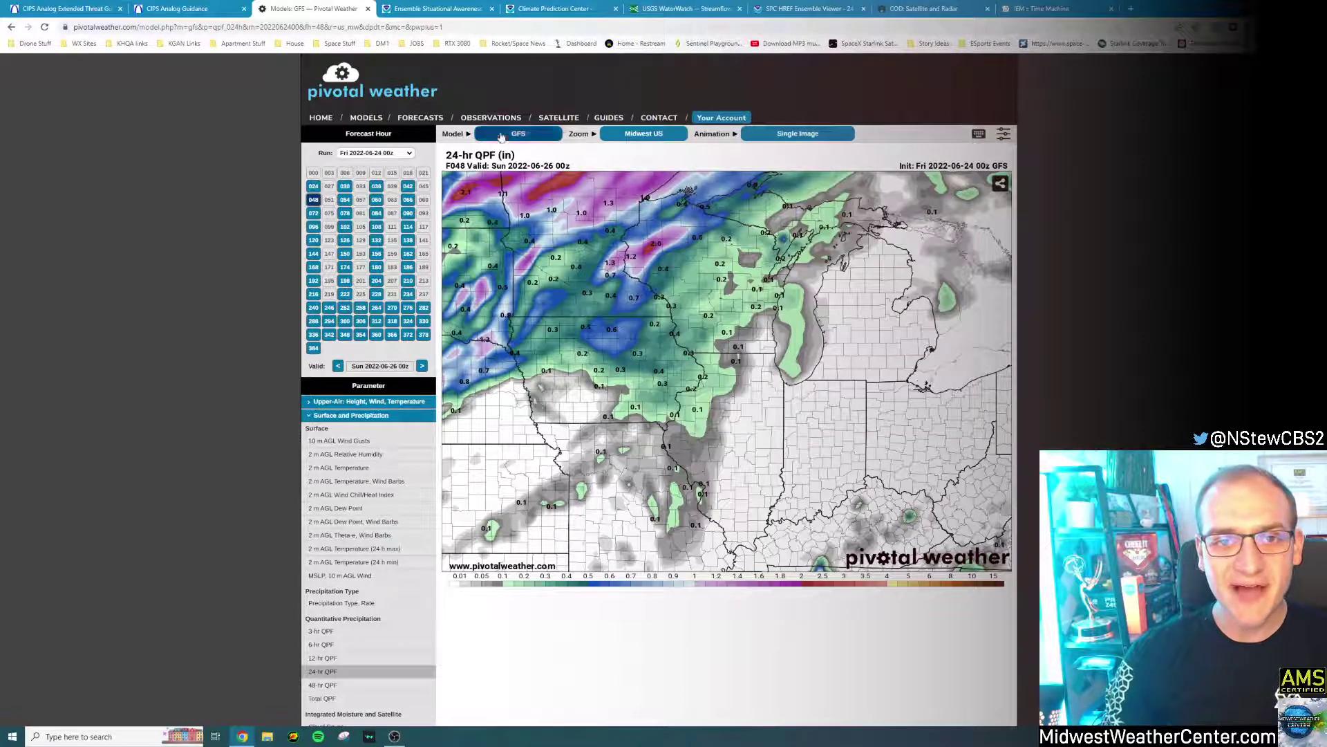
Step: Show the ECMWF Hi-Res Midwest 24-hr QPF, then go to the Ensemble Situational Awareness Table
mouse_move(518, 133)
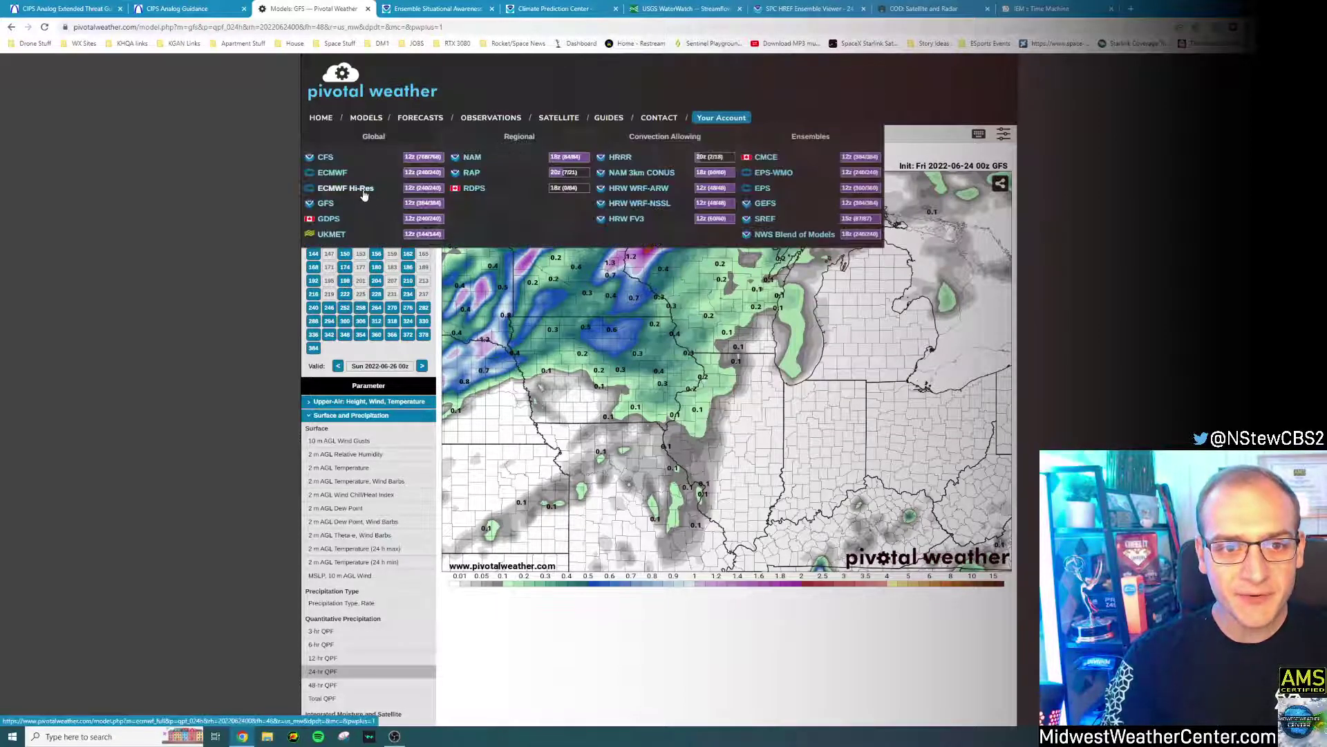
left_click(363, 188)
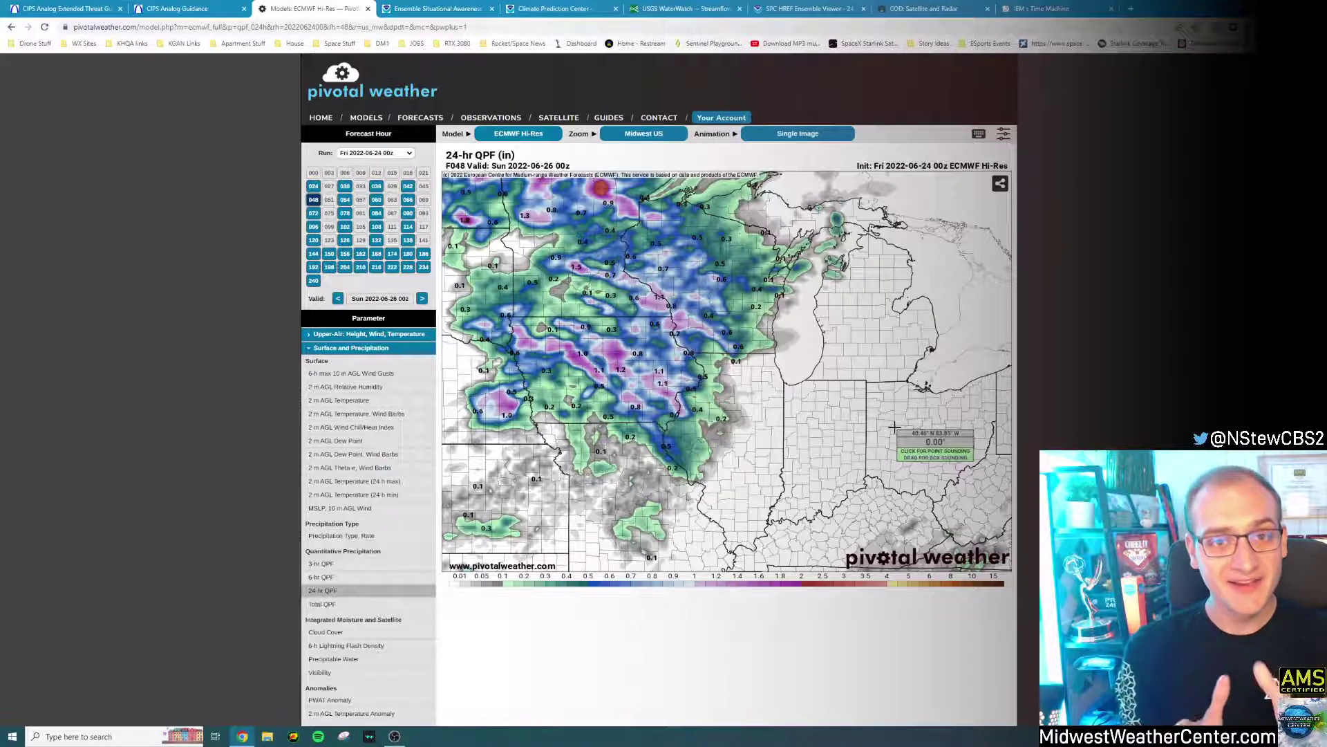
left_click(453, 6)
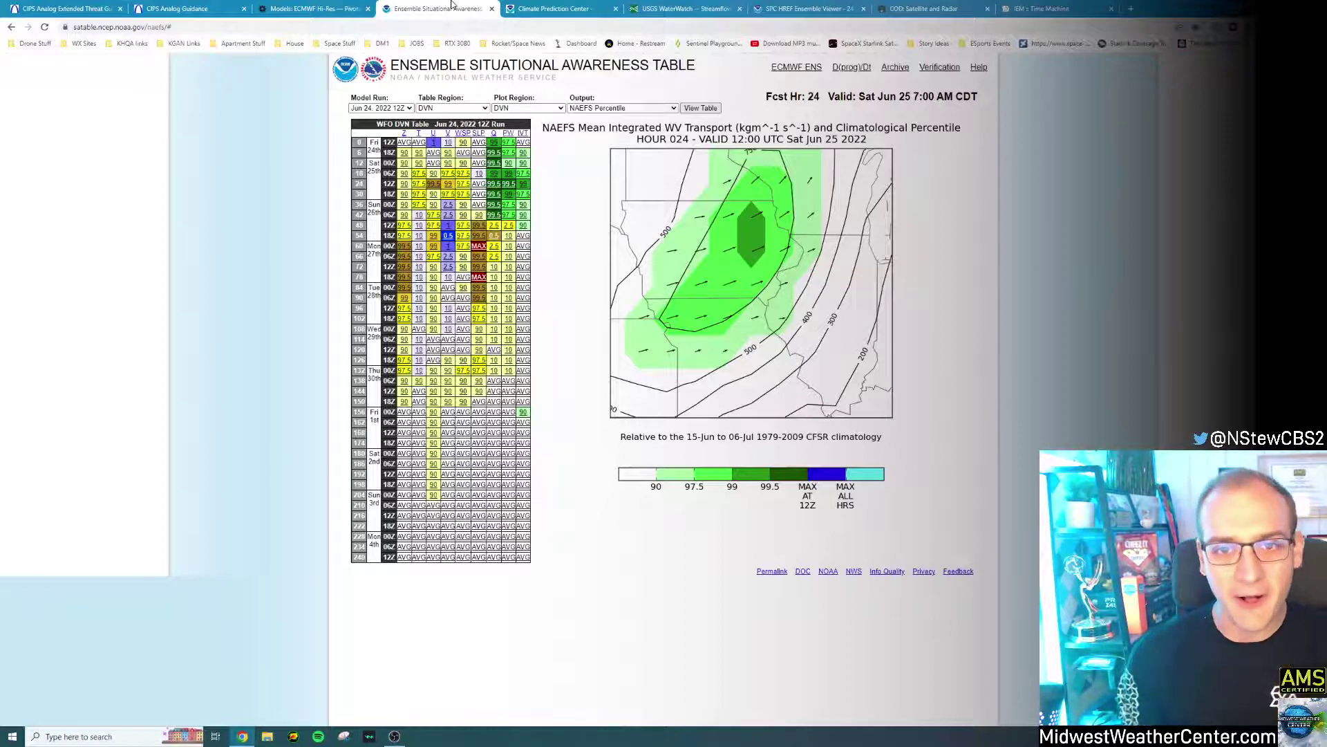
Step: Keep the current run with NAEFS Percentile output, then compare hour-24 PW and IVT maps
left_click(405, 109)
left_click(388, 109)
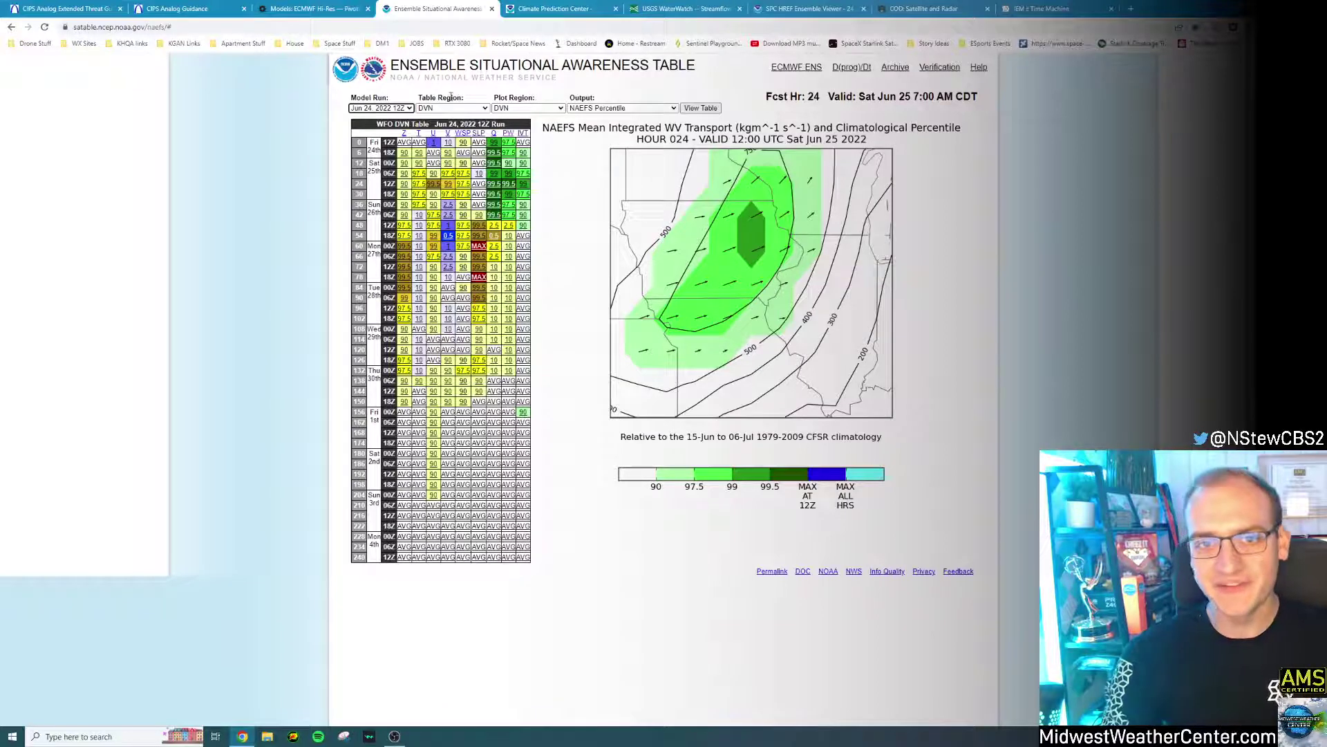
left_click(607, 108)
left_click(611, 127)
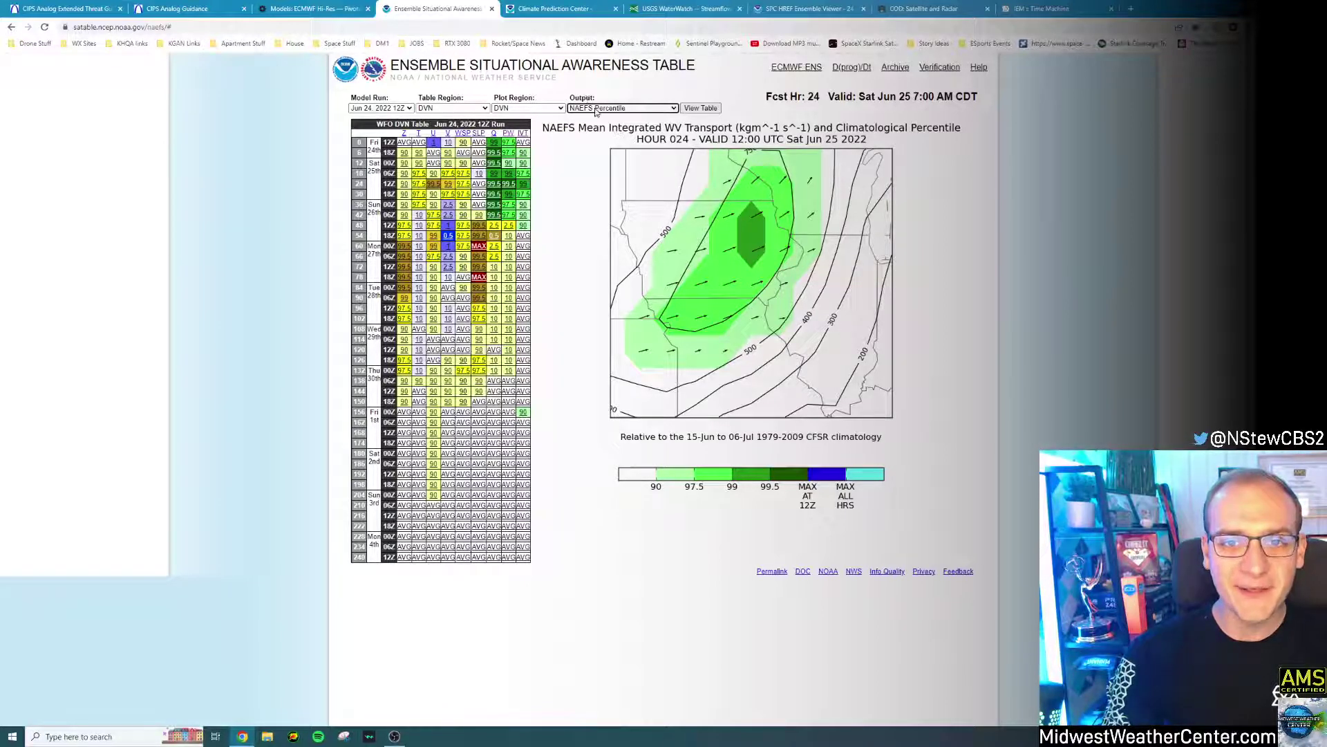
left_click(597, 111)
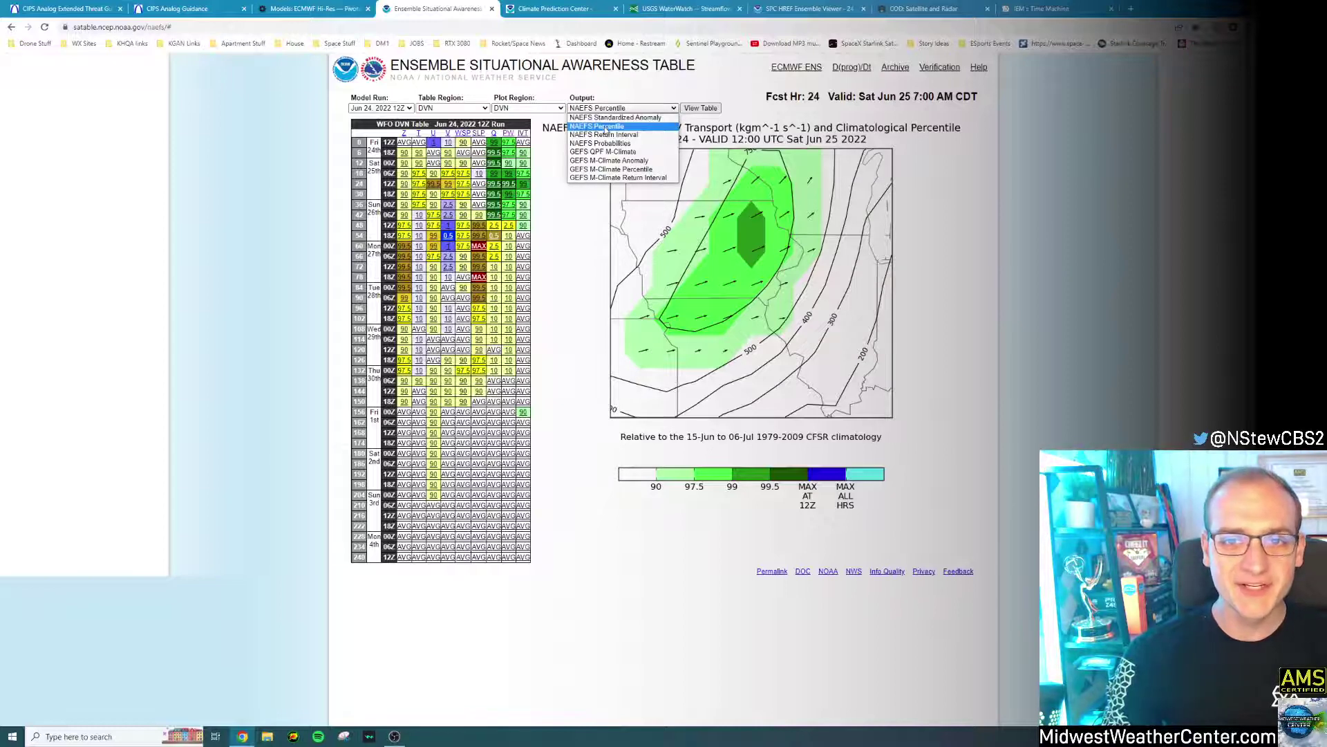
left_click(612, 128)
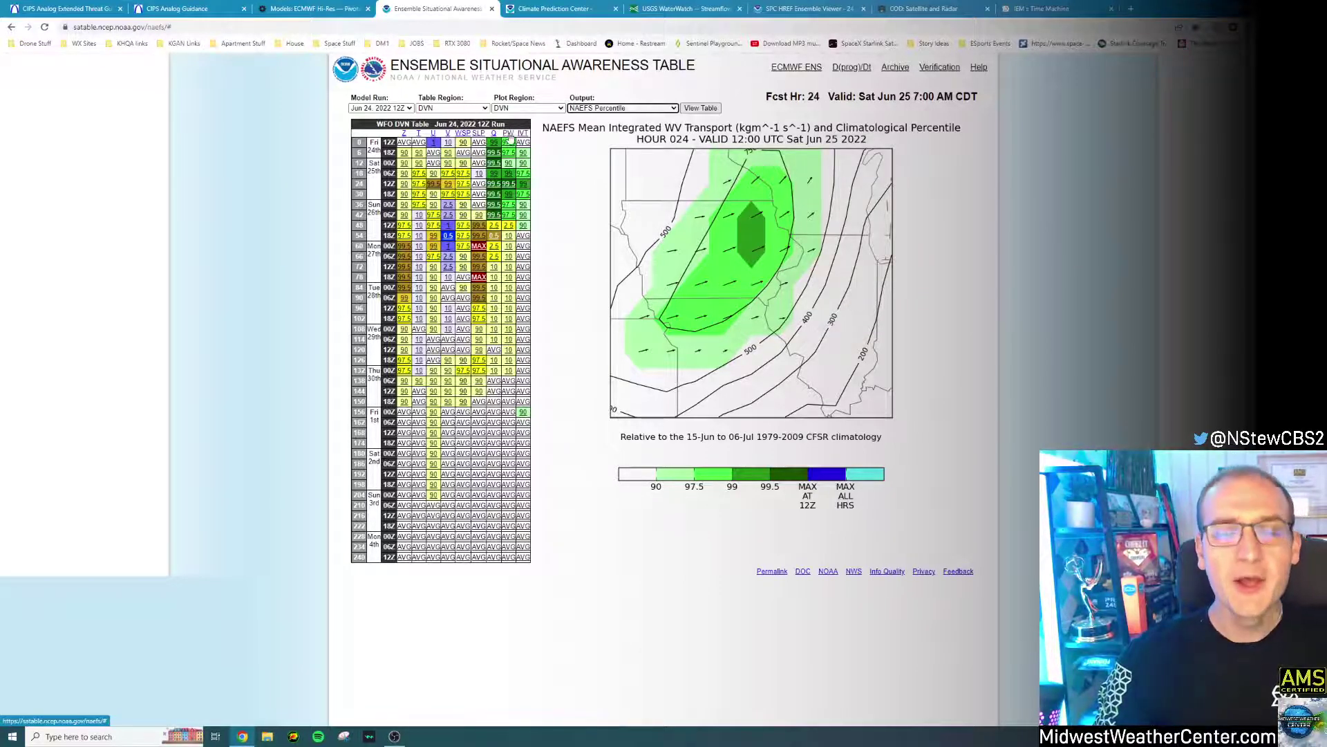
left_click(509, 187)
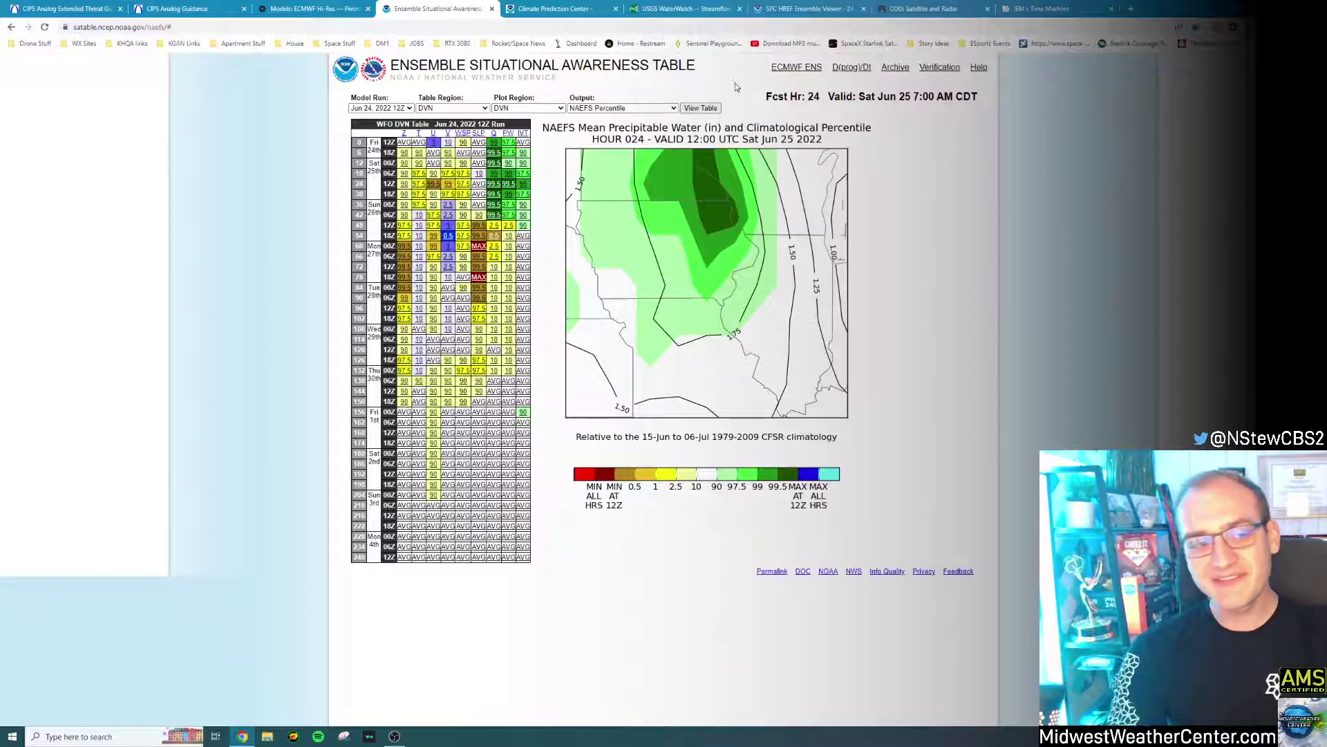
left_click(525, 186)
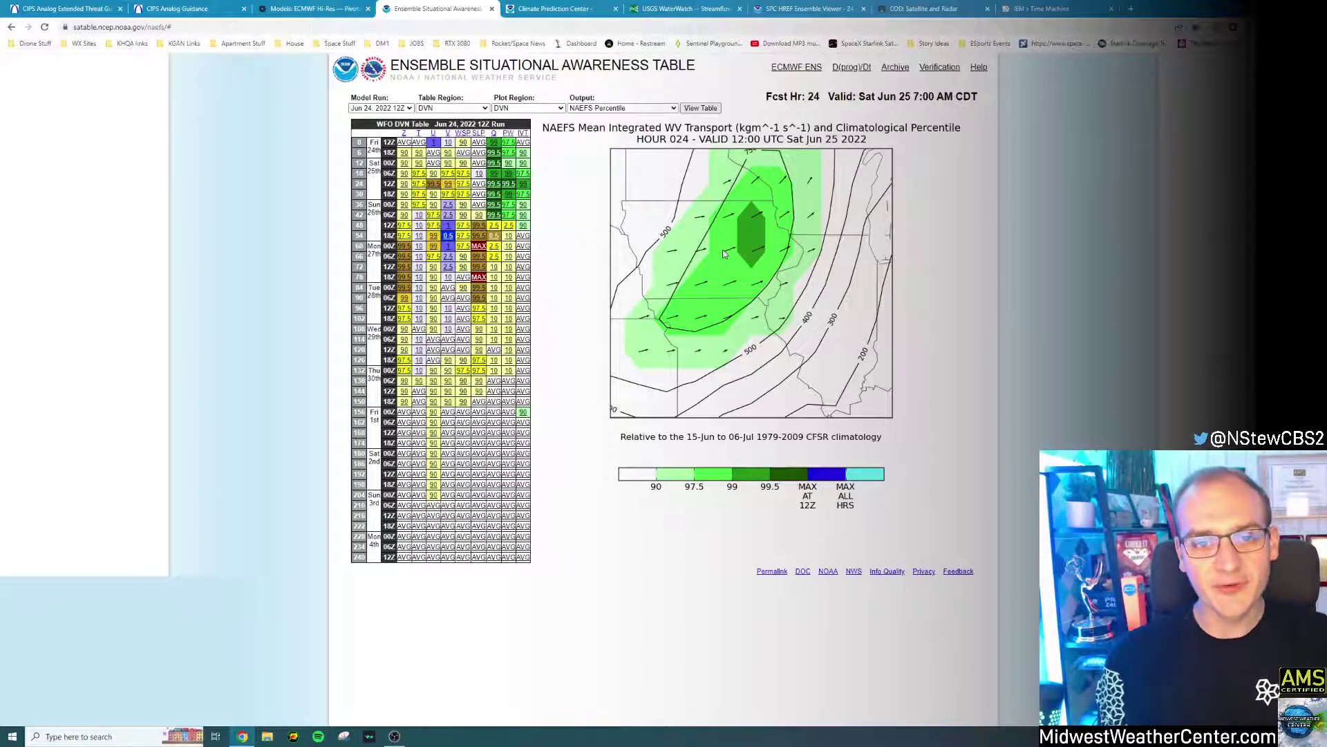
Step: Load the table for the Jun 25, 2022 00Z model run
left_click(381, 108)
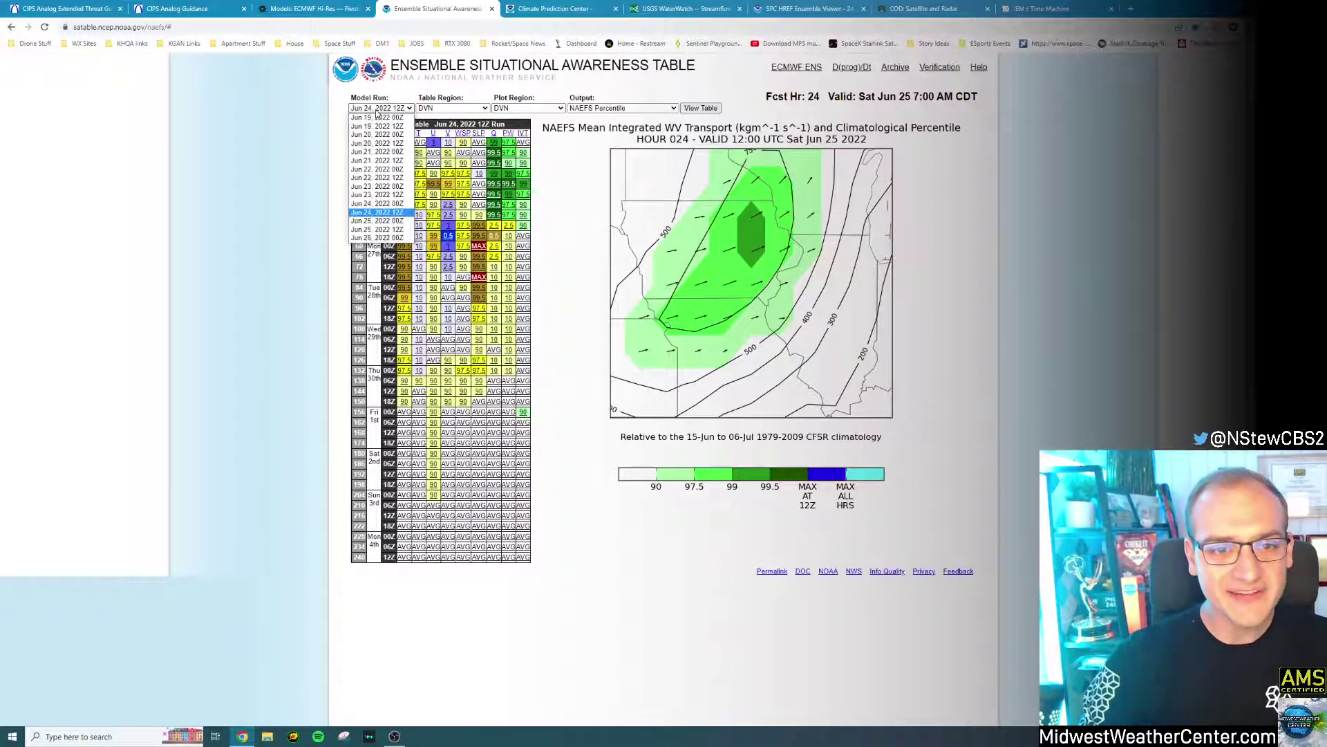
left_click(389, 226)
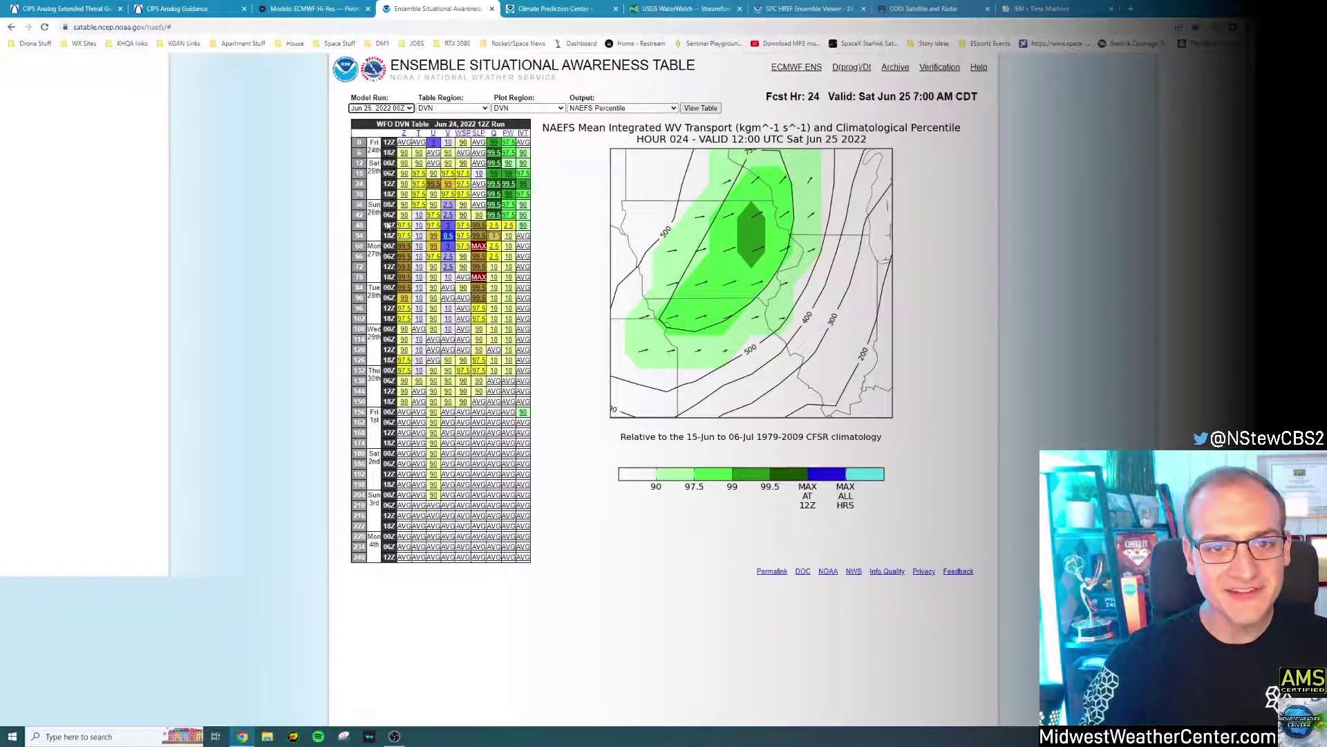
left_click(701, 109)
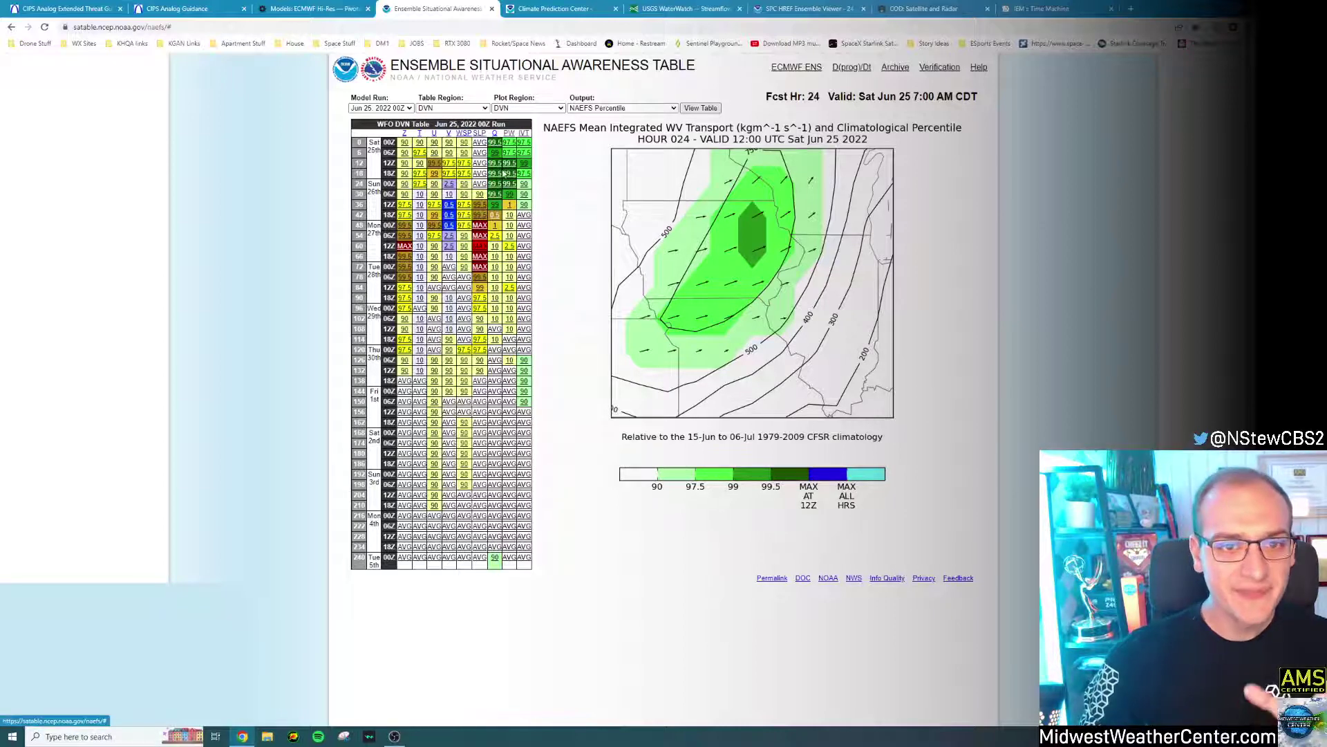
Step: Load the Jun 23, 2022 00Z run and view its hour-60 precipitable water percentile map
left_click(381, 108)
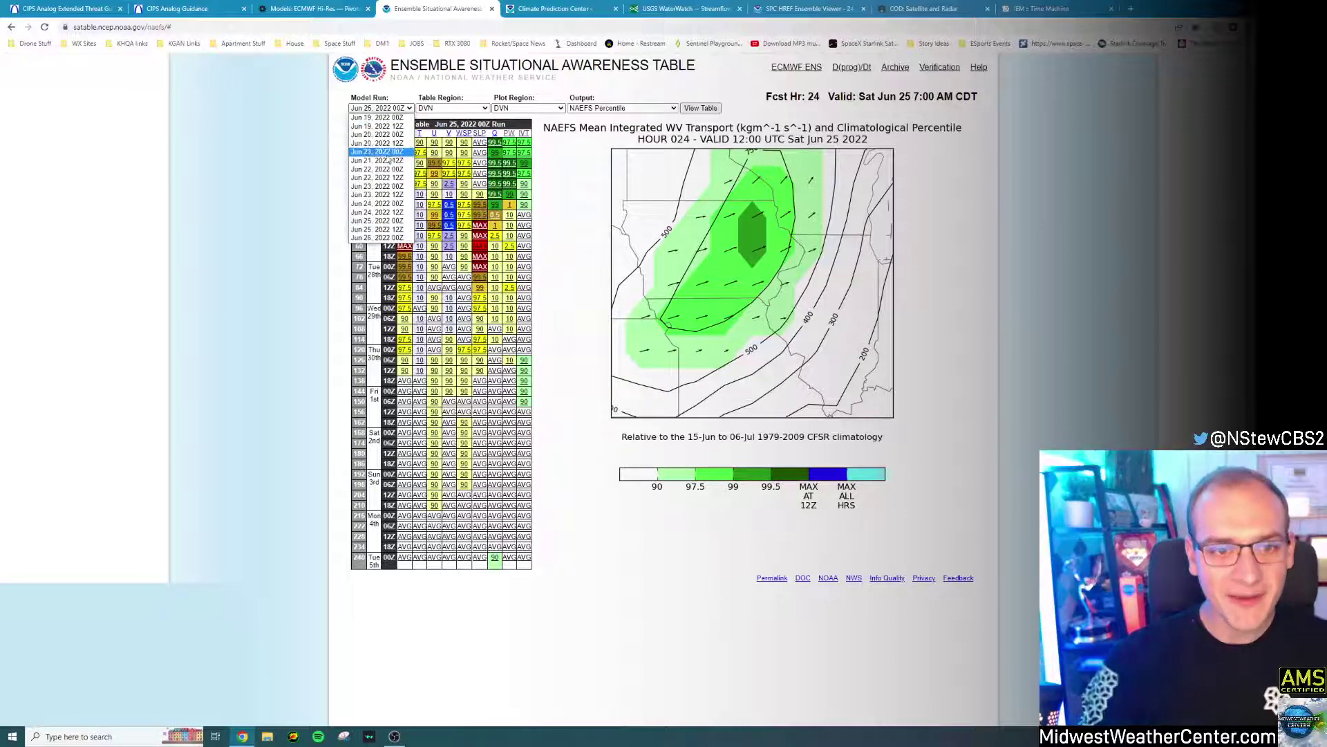
left_click(383, 185)
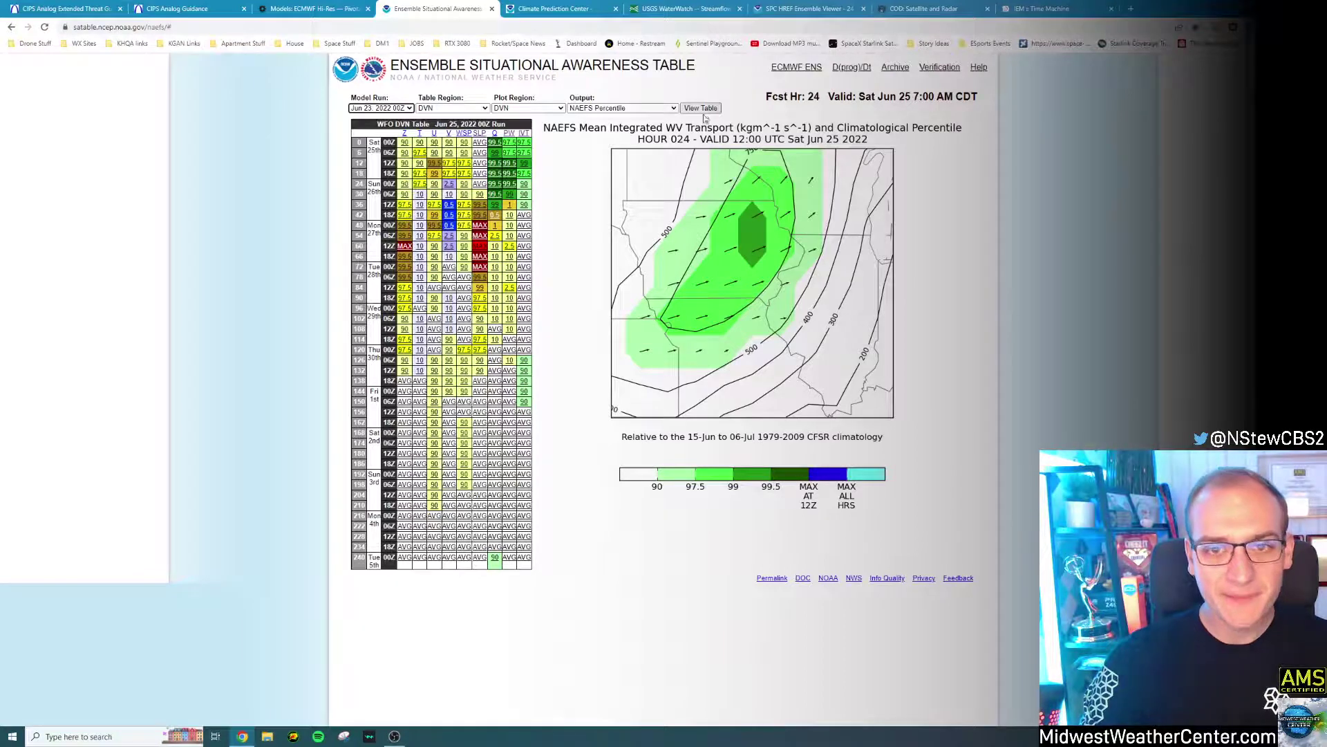
left_click(701, 110)
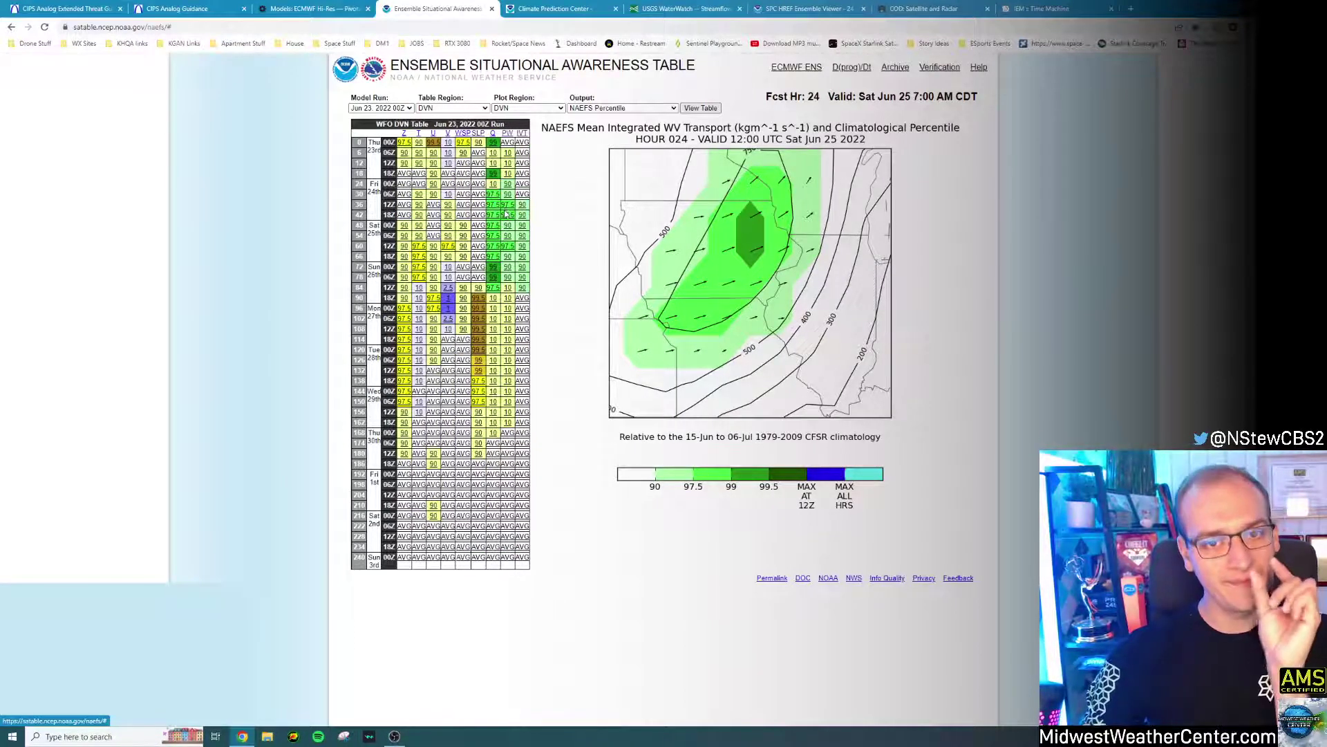
left_click(509, 251)
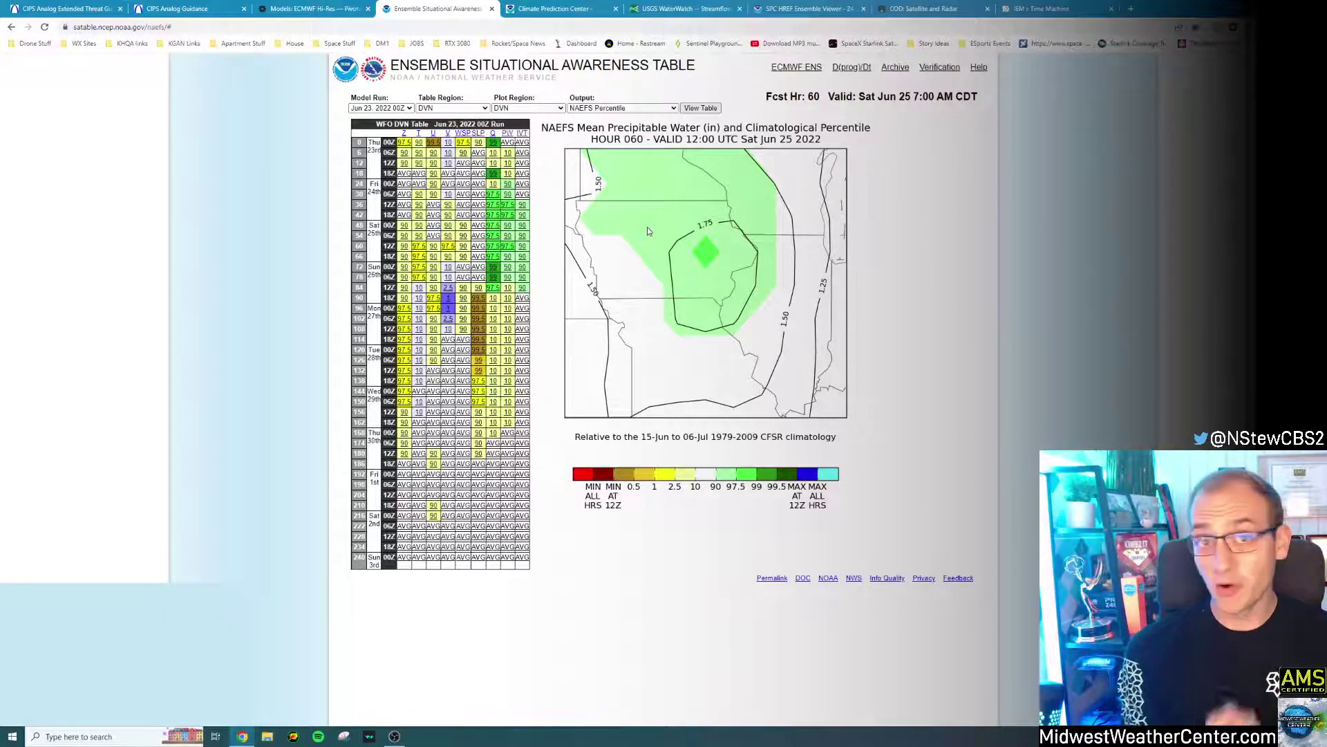
left_click(587, 6)
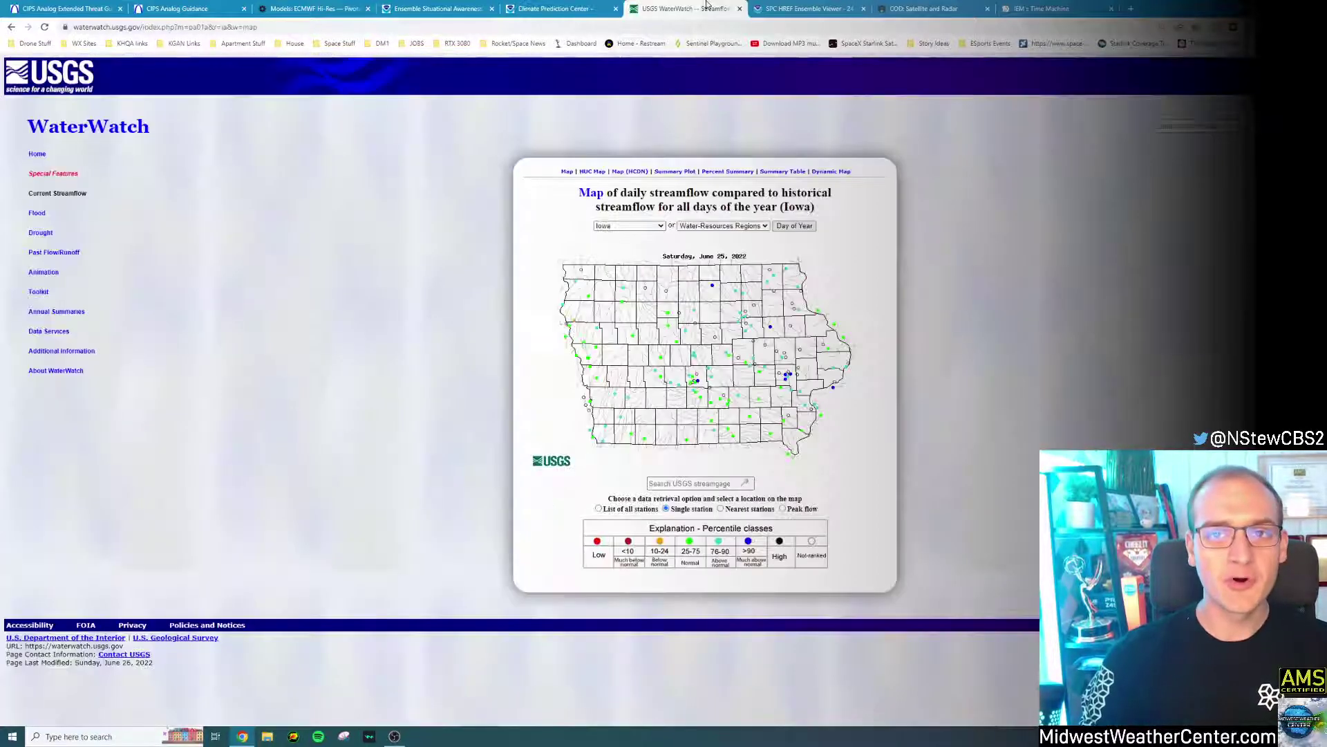
Step: Check a northeast Iowa station on the USGS daily streamflow map, then go to SPC HREF
left_click(706, 7)
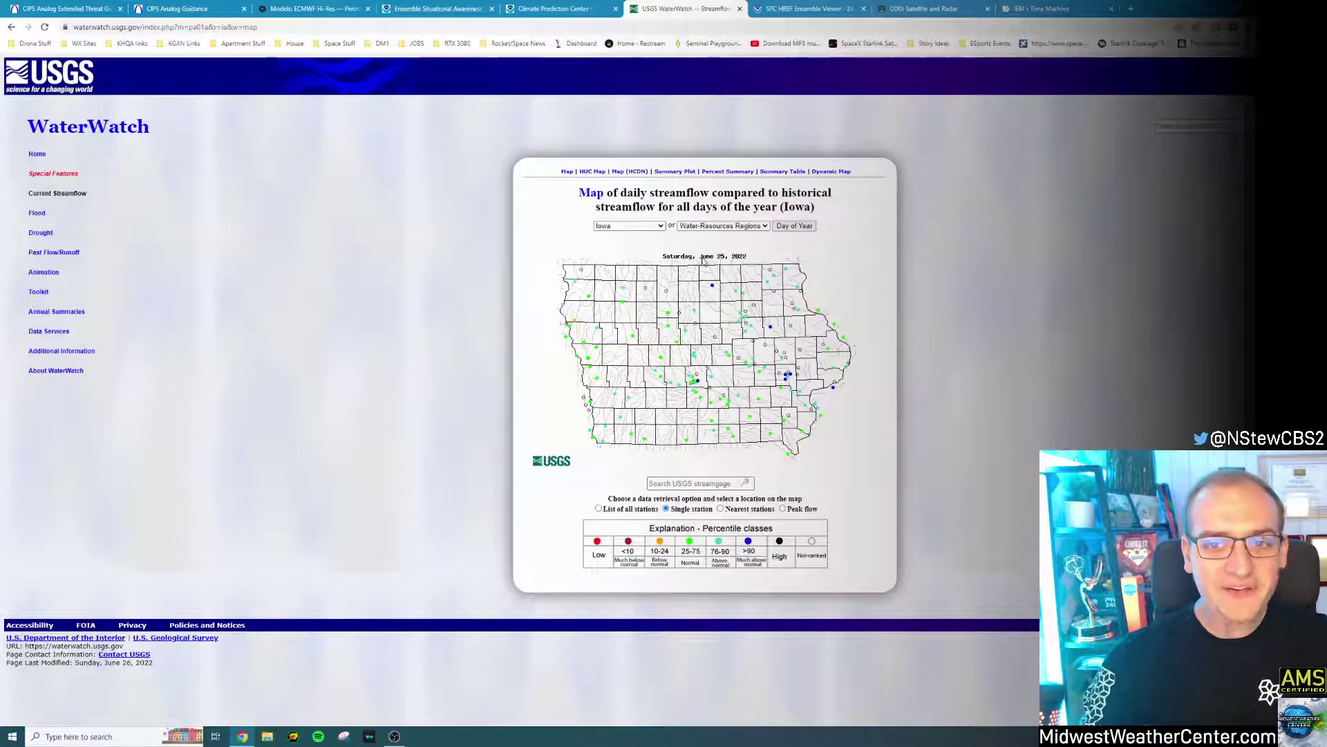
mouse_move(746, 298)
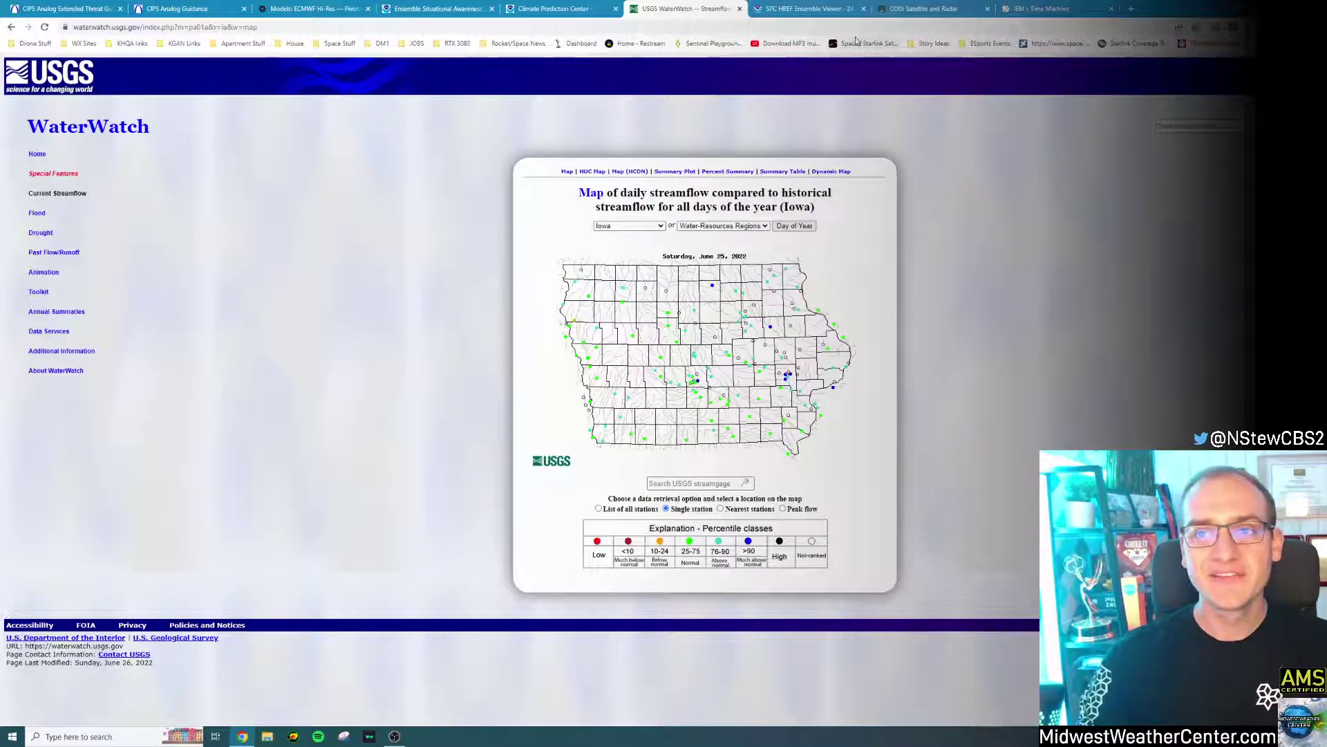
left_click(823, 6)
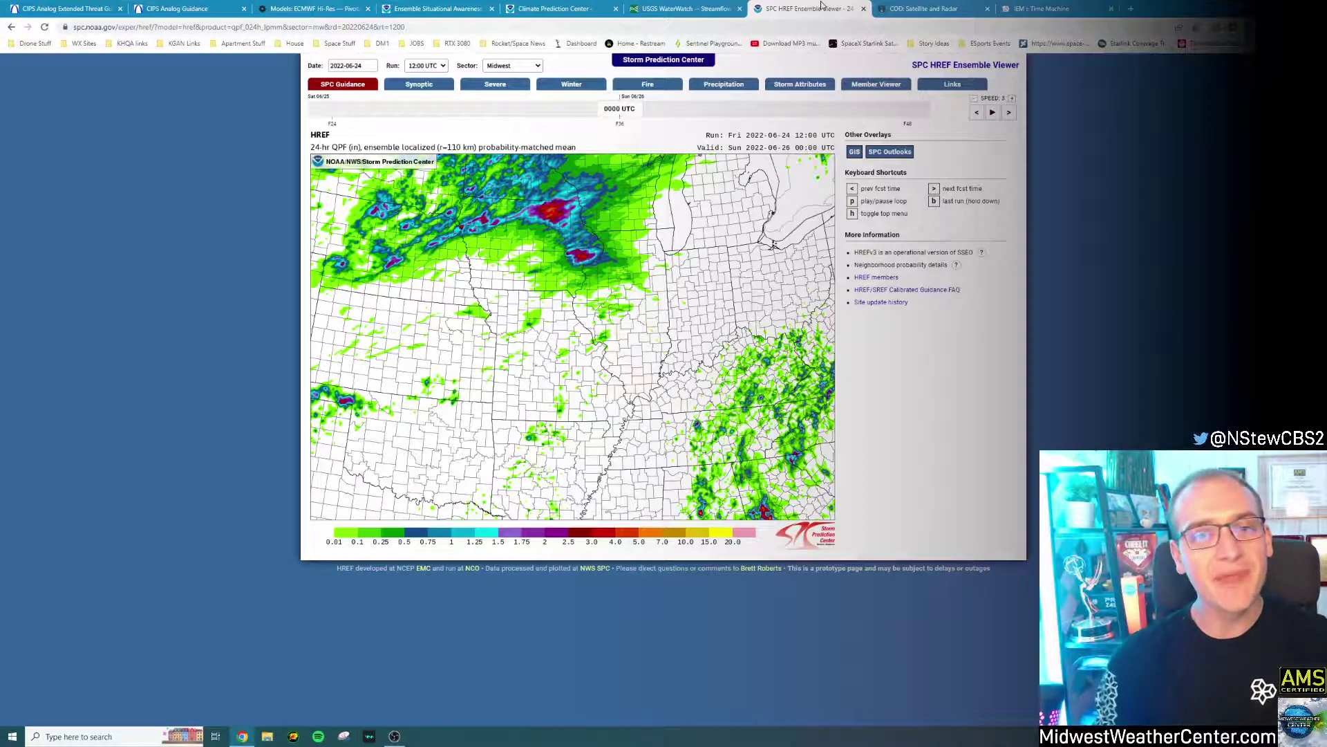
Step: Load the 24-hr LPMM QPF and open its referenced research paper in a new tab
mouse_move(721, 87)
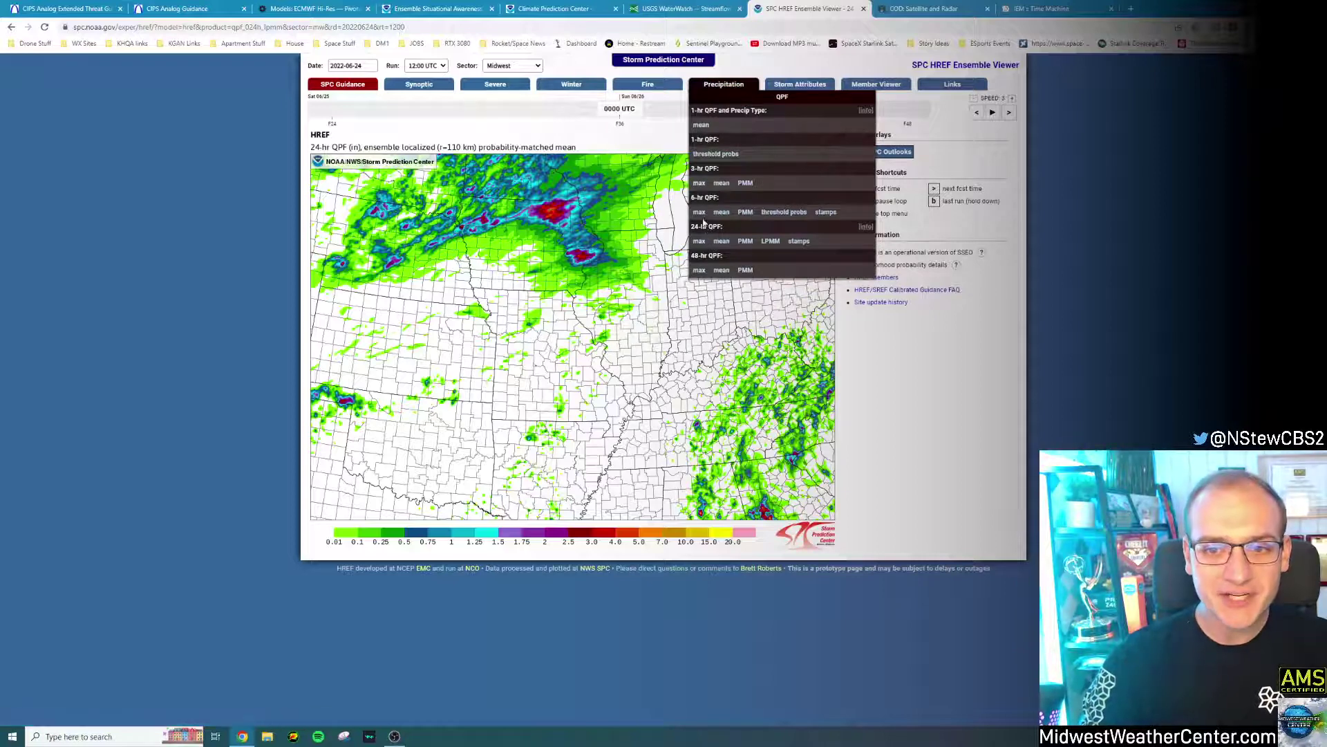
left_click(771, 242)
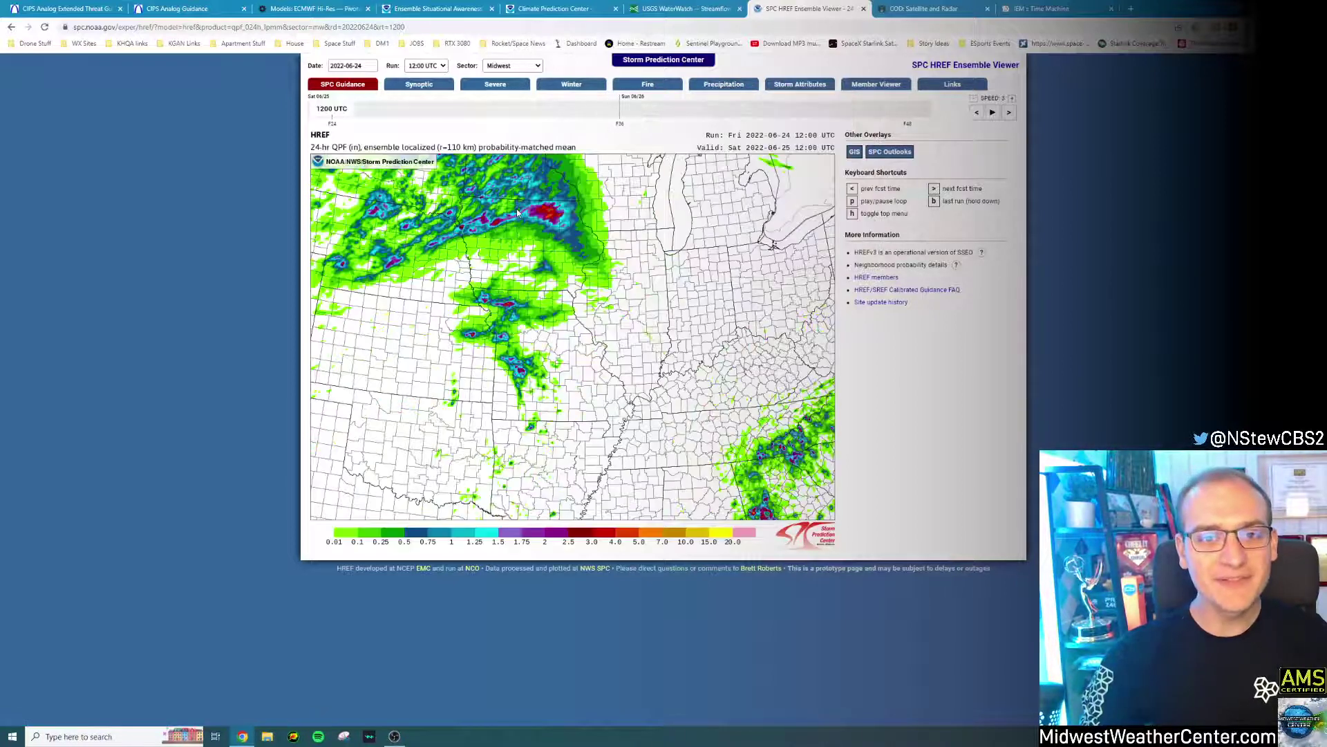
mouse_move(616, 92)
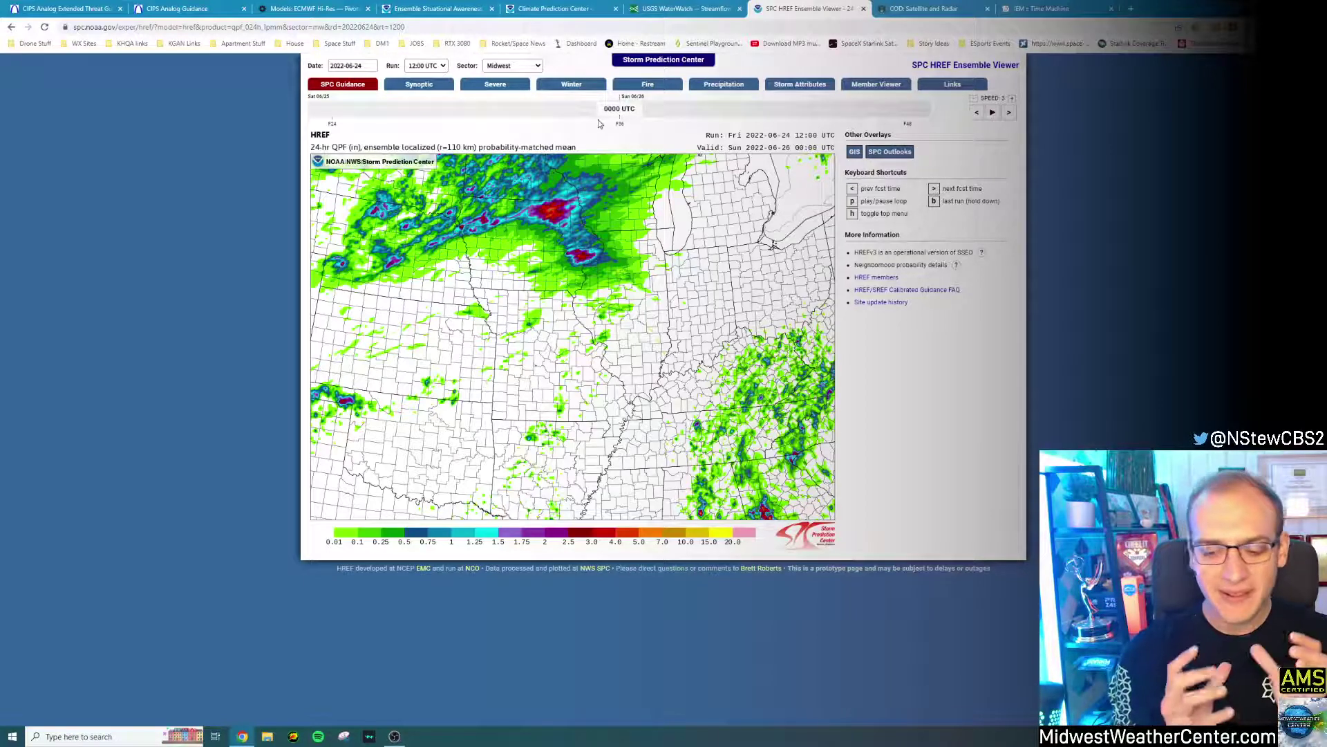
mouse_move(734, 90)
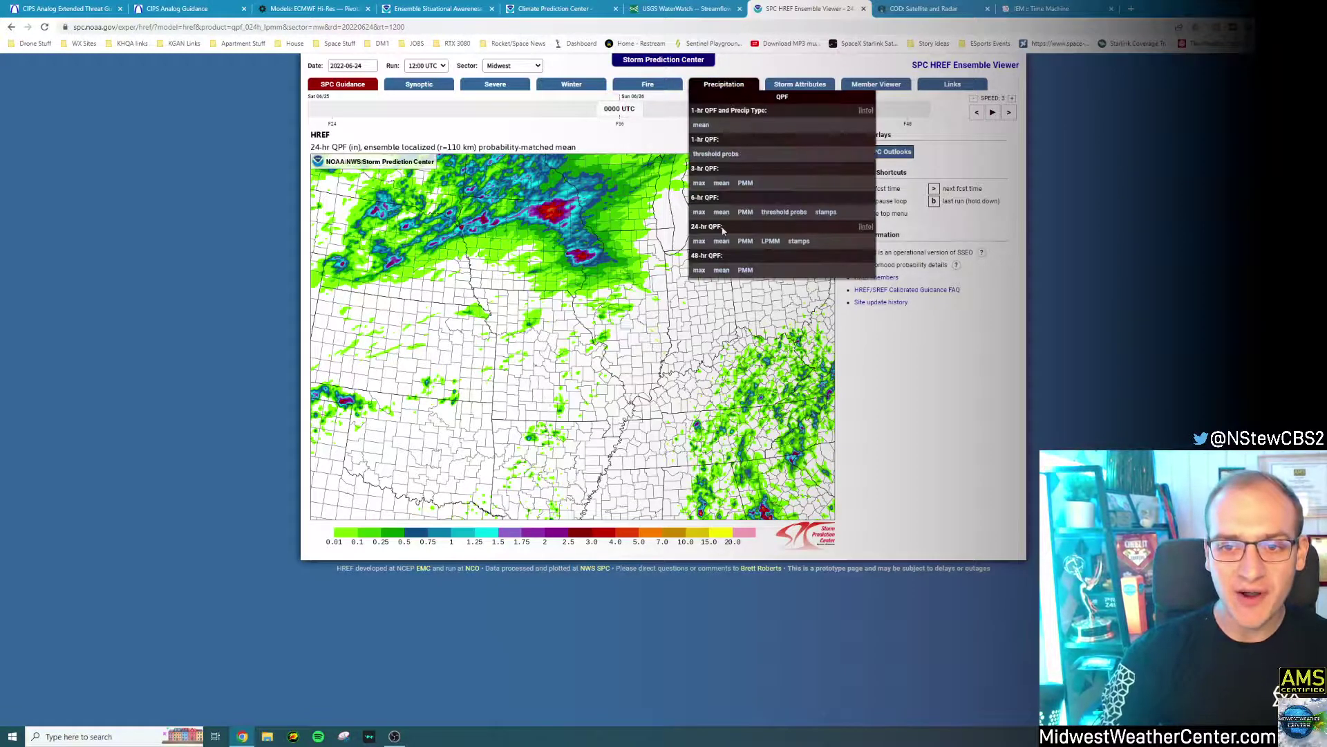
mouse_move(868, 228)
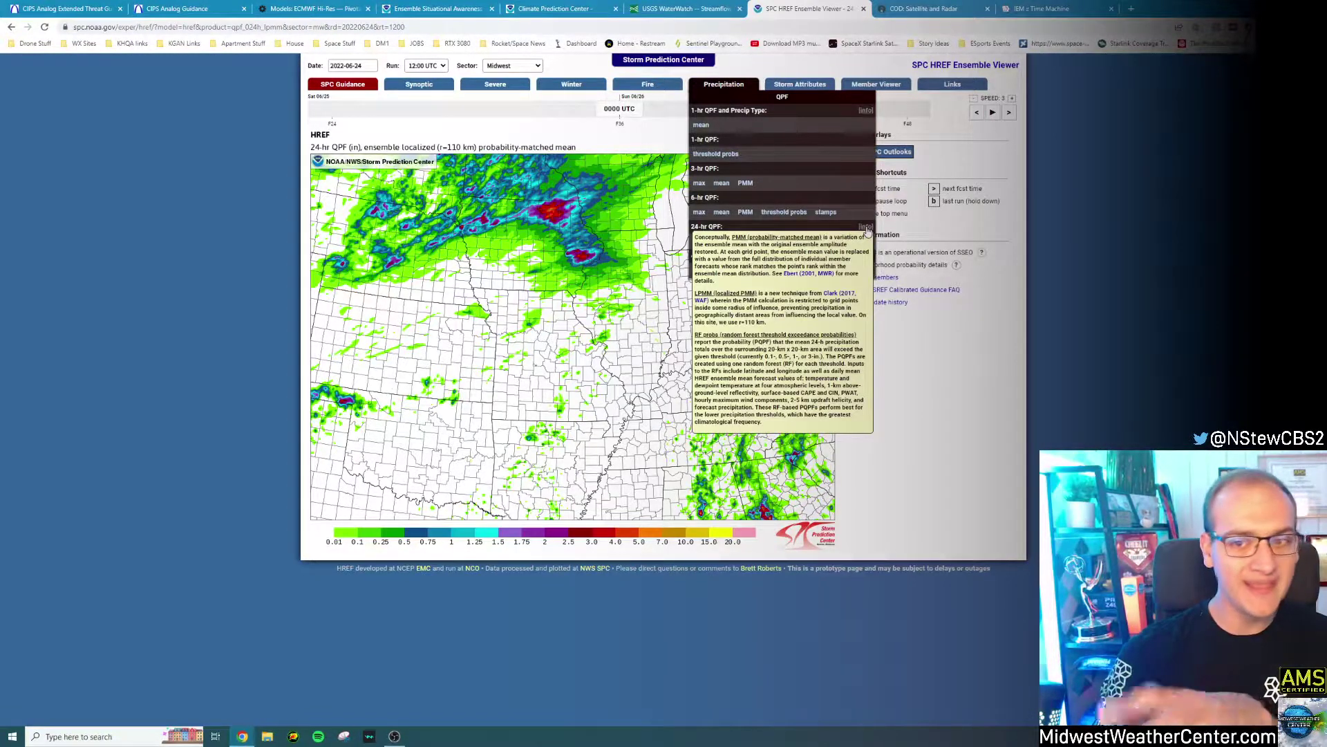
left_click(830, 294)
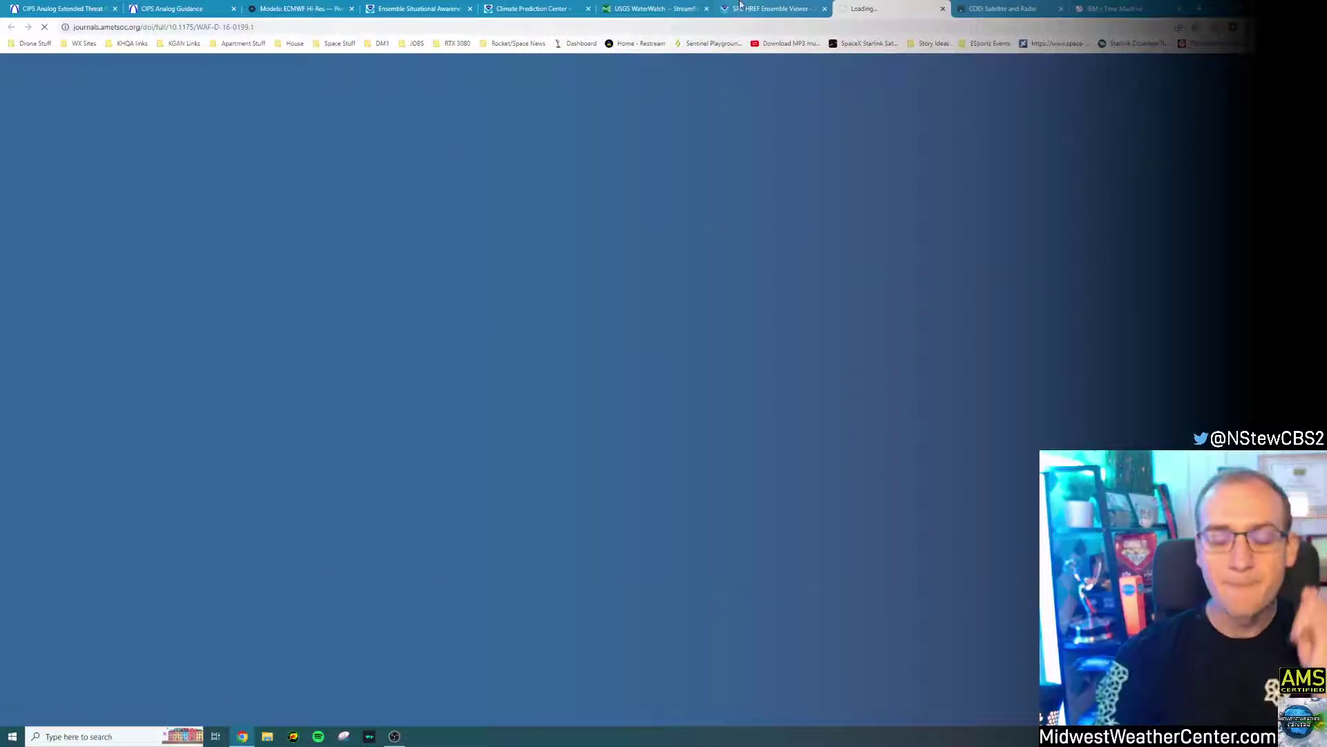
Step: View the AMS article WAF-D-16-0199.1, then close it to return to the 24-hr LPMM QPF map
left_click(740, 5)
left_click(878, 9)
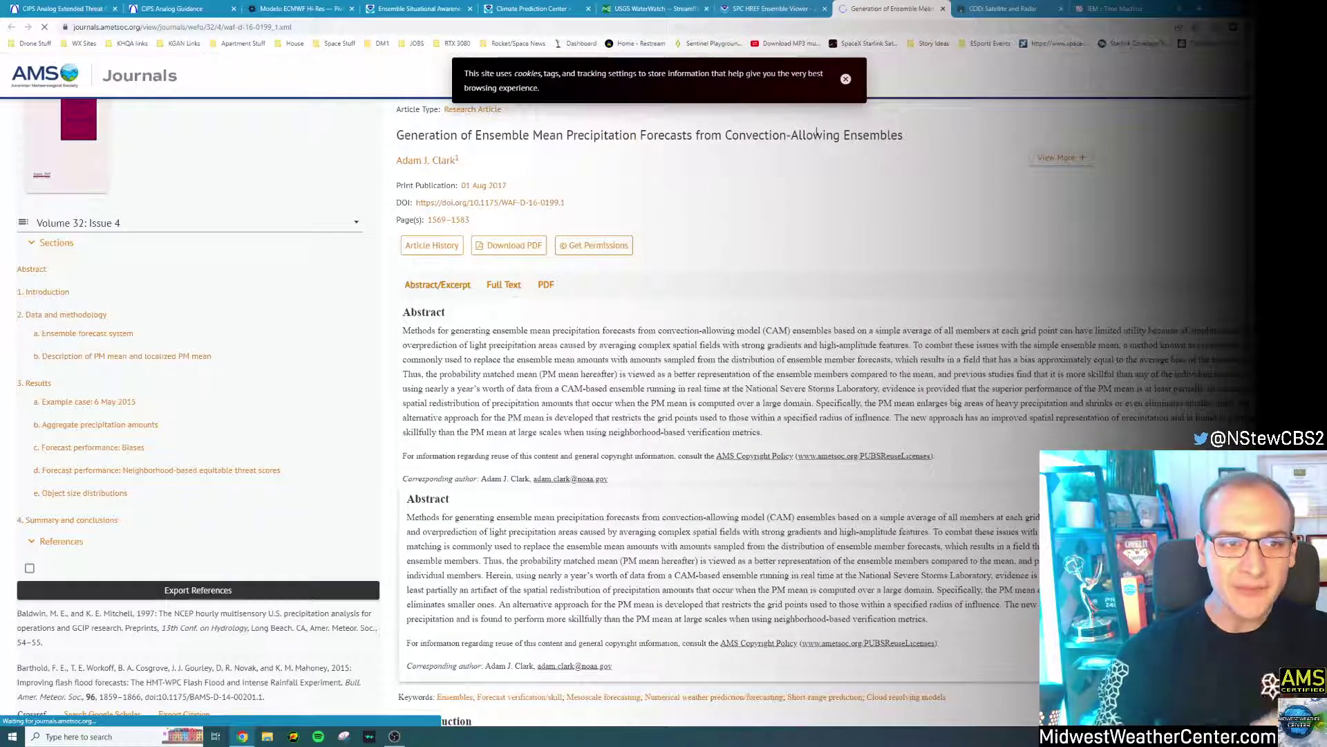
left_click(943, 9)
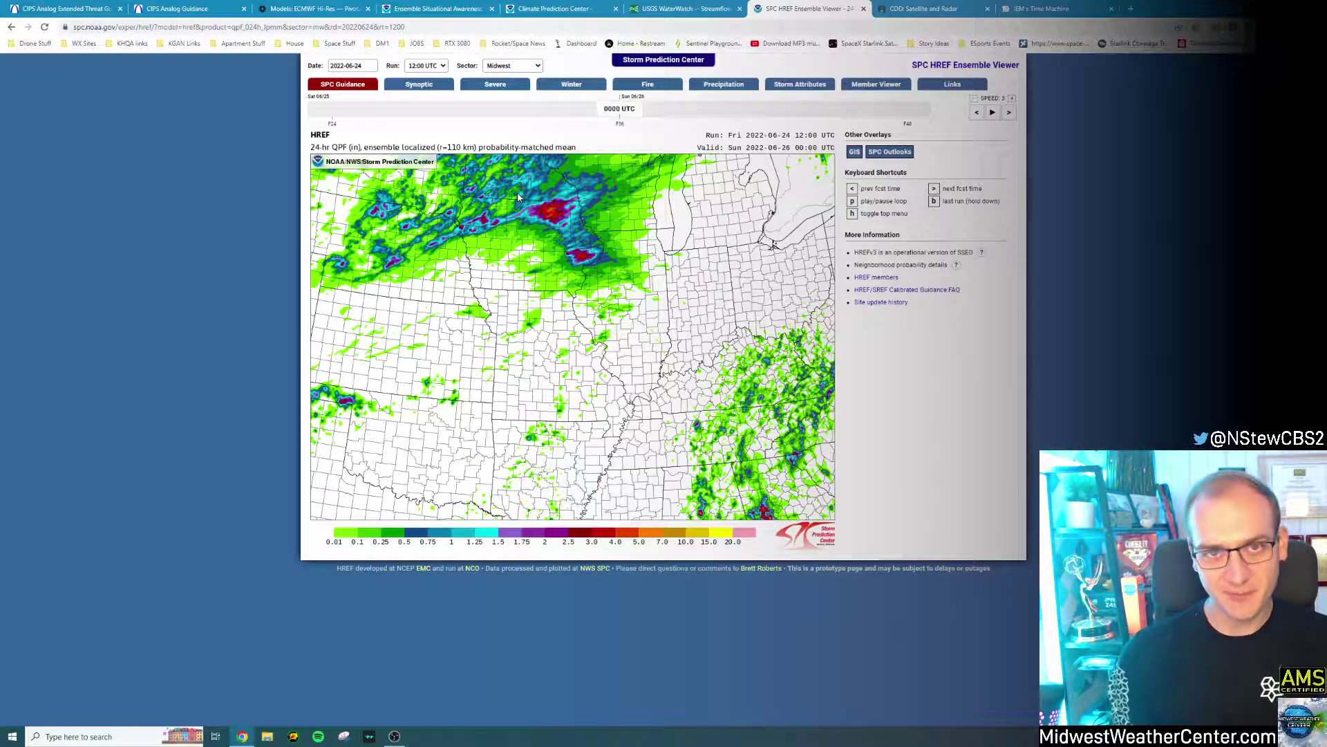
Step: Switch to the IEM Time Machine Iowa precipitation map
left_click(1037, 7)
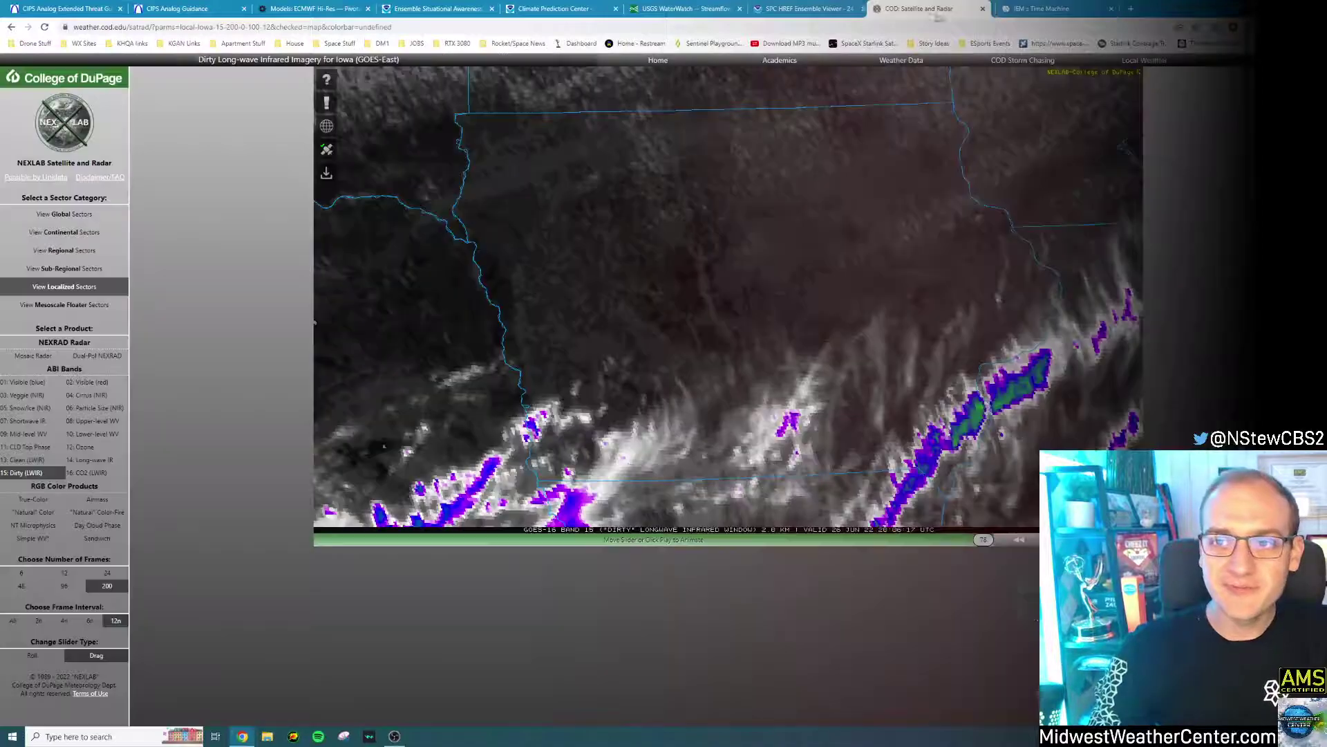
Step: Rewind the COD Iowa dirty longwave infrared loop to the earlier cold-topped storm complexes
left_click(923, 10)
left_click_drag(973, 542, 688, 539)
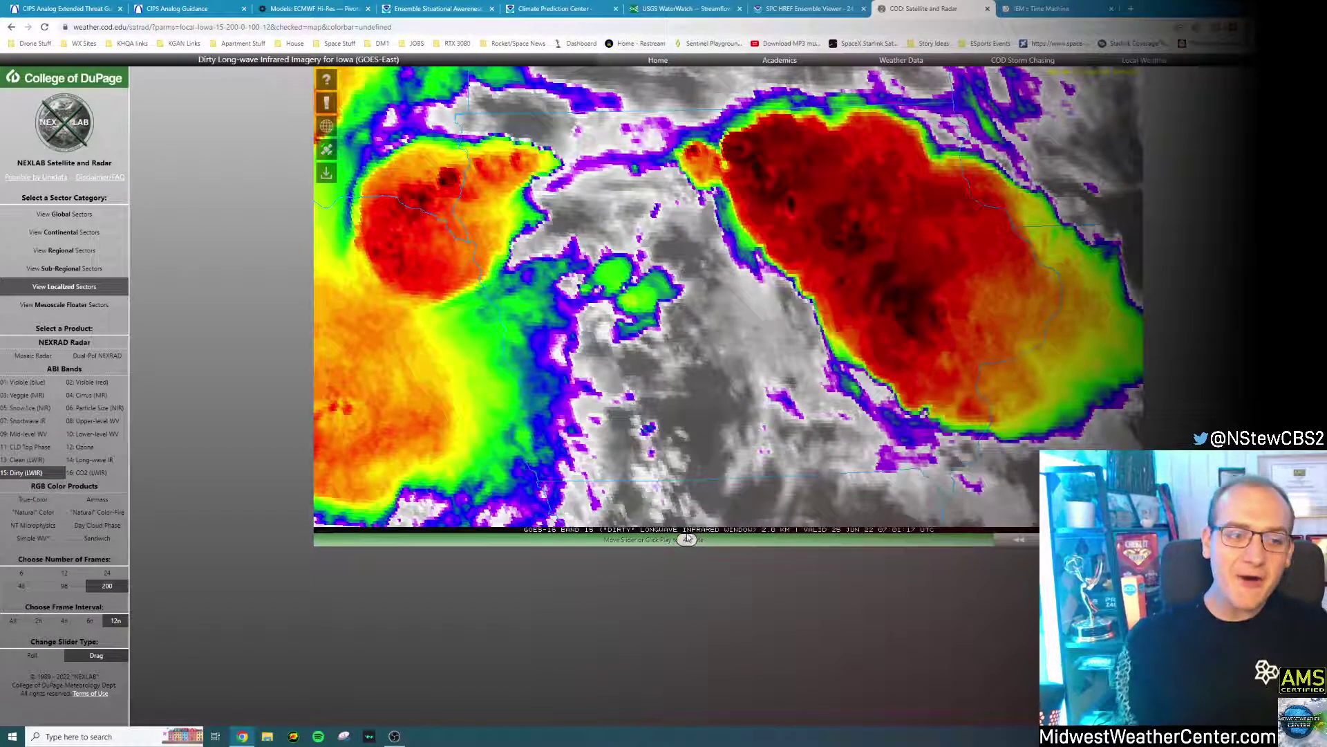